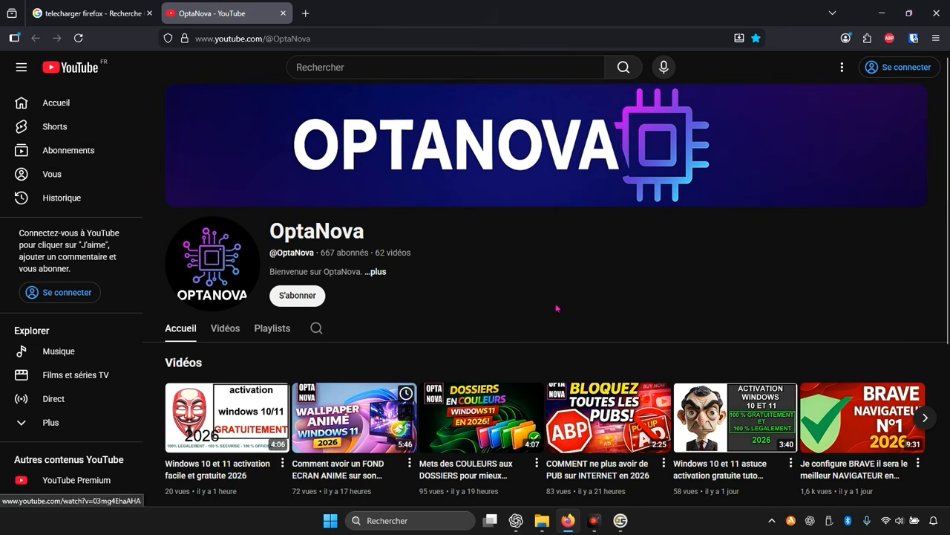
scroll(477, 335, "down", 2)
scroll(479, 340, "up", 2)
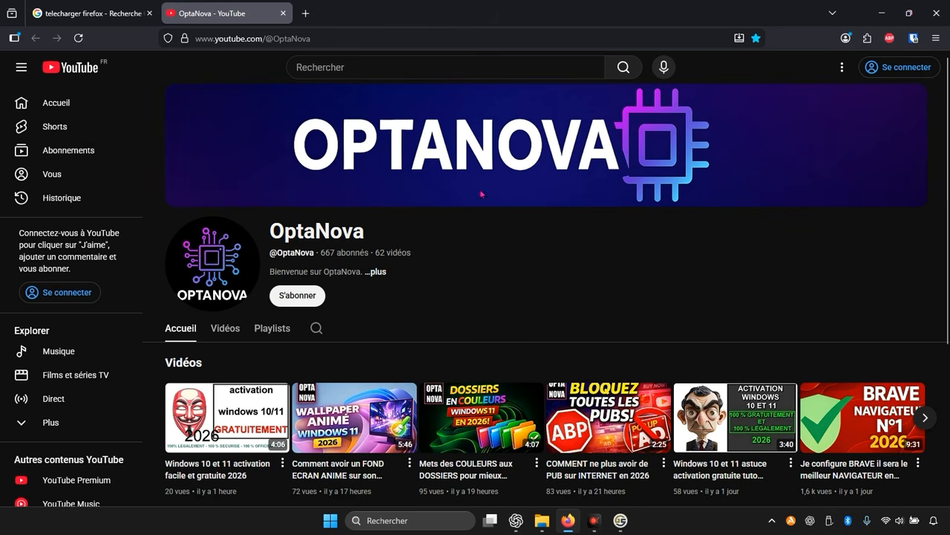
- Open the about:config page and accept the risk to reach the advanced preferences
left_click(111, 13)
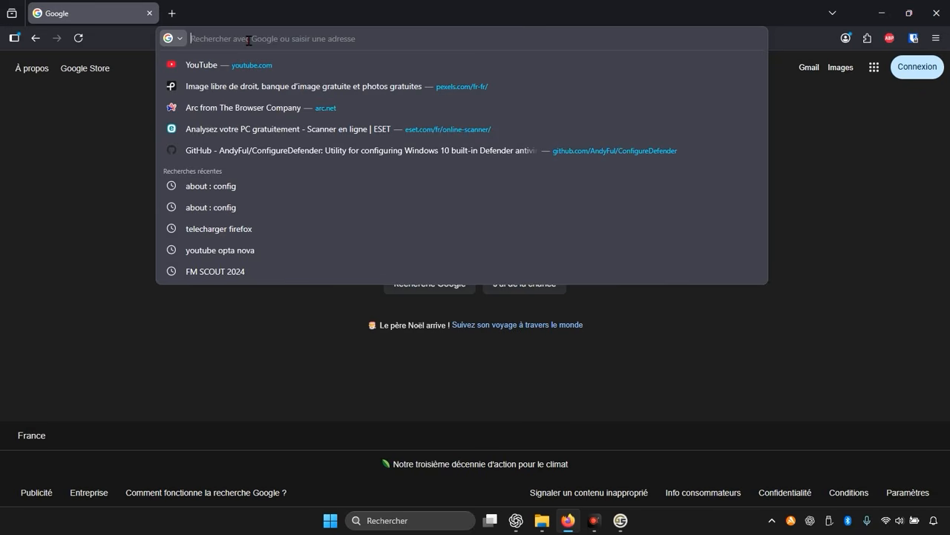
type("a")
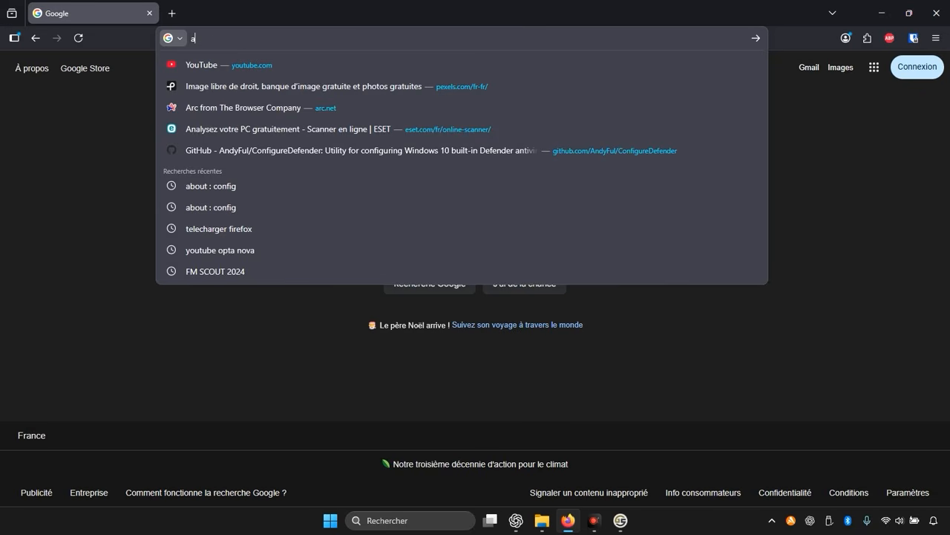
type("bout")
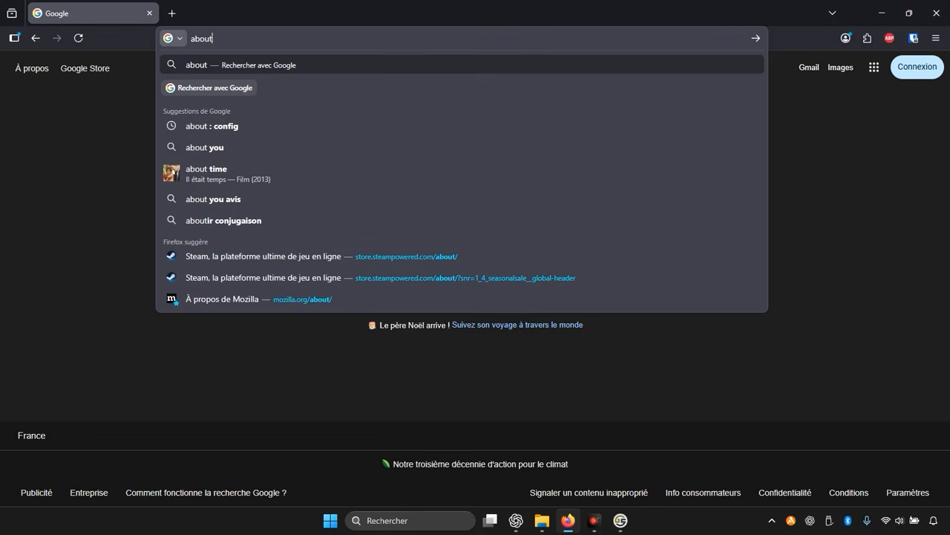
type(":config")
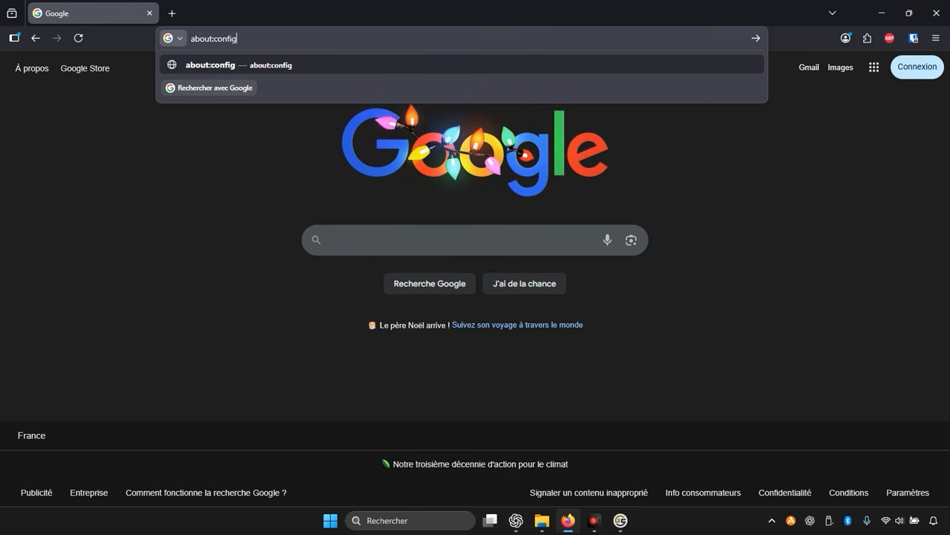
key("Return")
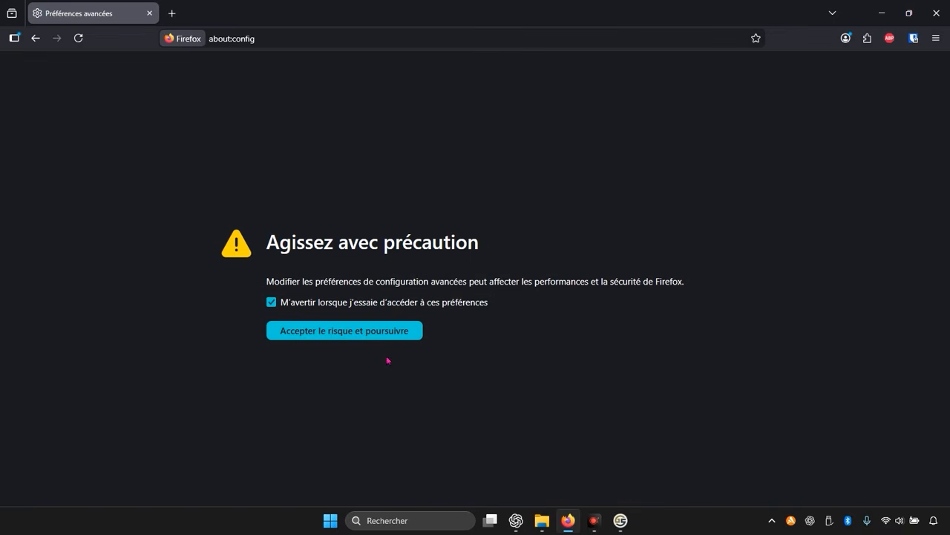
left_click(319, 336)
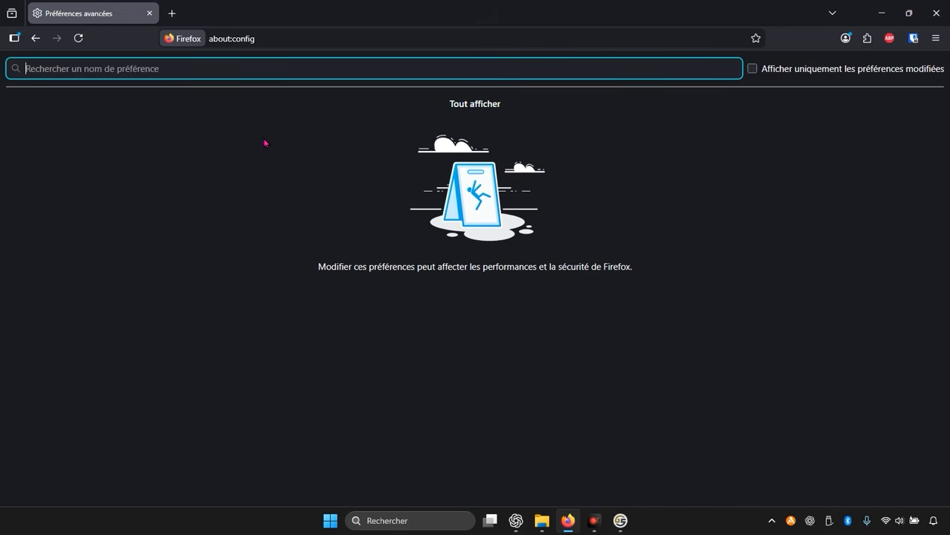
- Display the full list of advanced preferences and look over its first entries
left_click(479, 103)
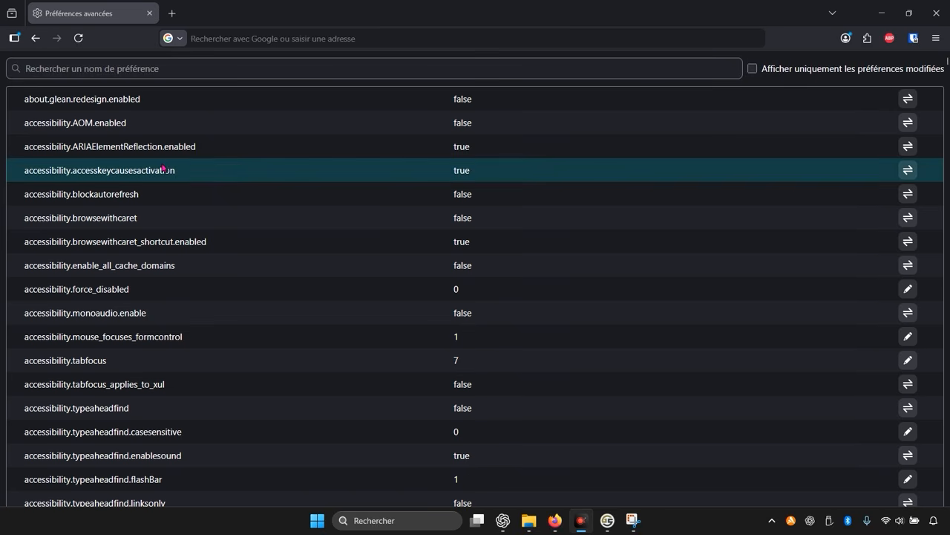
scroll(185, 164, "down", 8)
scroll(188, 169, "up", 1)
scroll(187, 170, "up", 8)
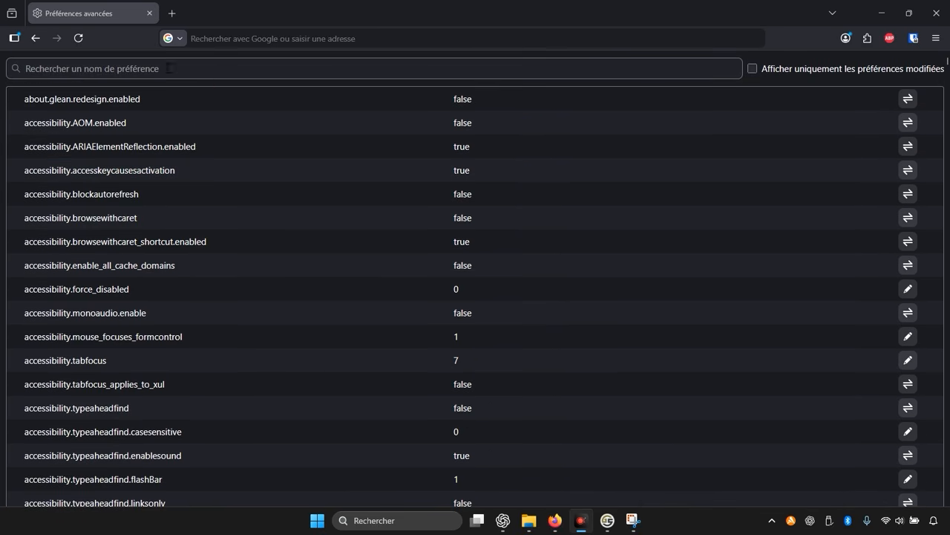
left_click(167, 68)
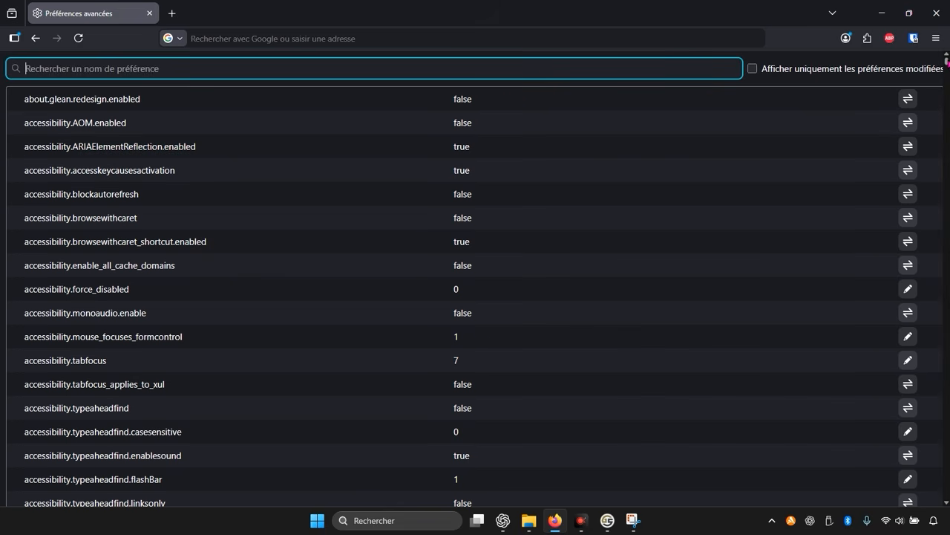
- Find the toolkit.telemetry.unified preference in the full list and set it to false
left_click_drag(946, 62, 947, 476)
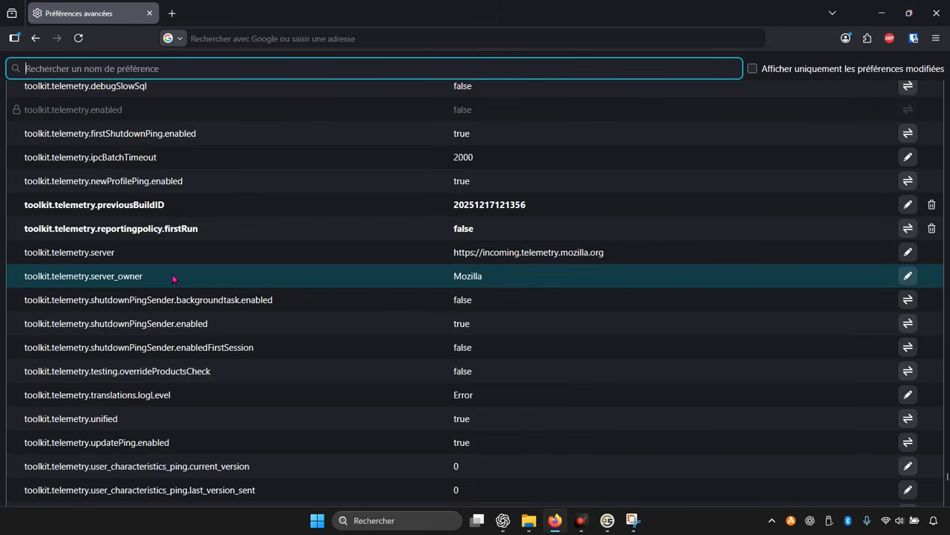
scroll(173, 278, "up", 6)
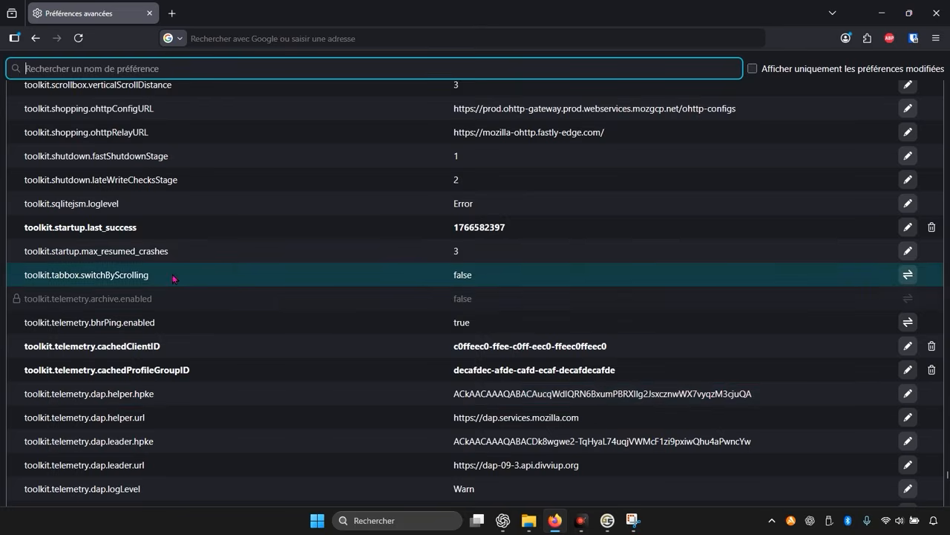
scroll(174, 275, "down", 1)
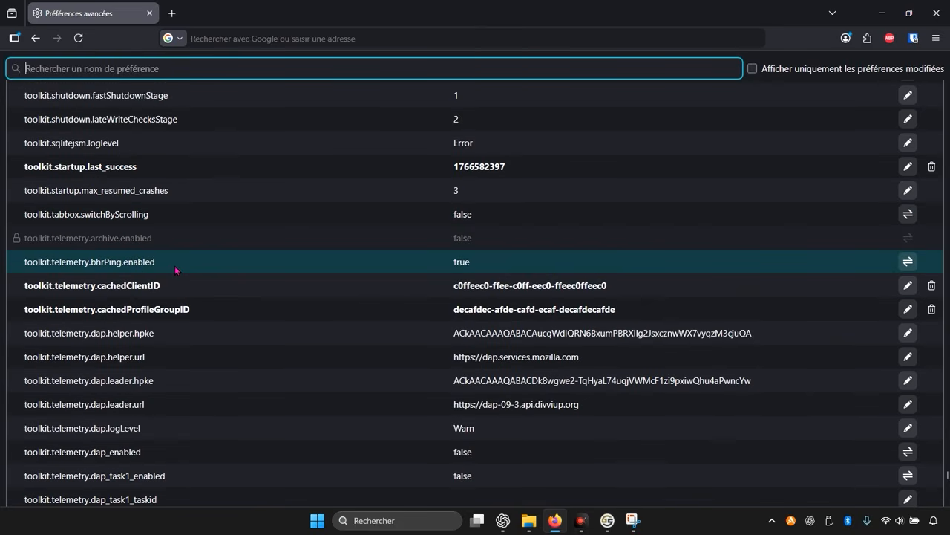
scroll(178, 223, "down", 5)
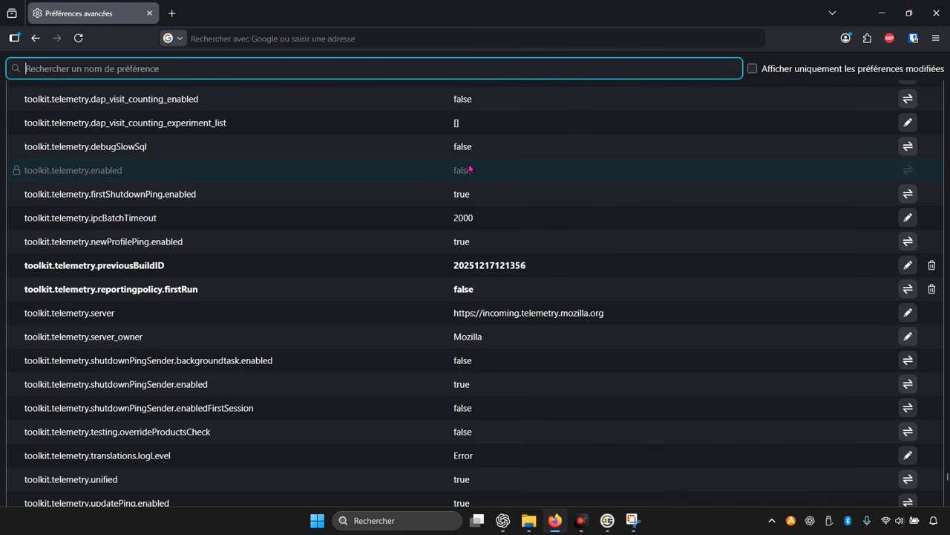
scroll(469, 169, "down", 4)
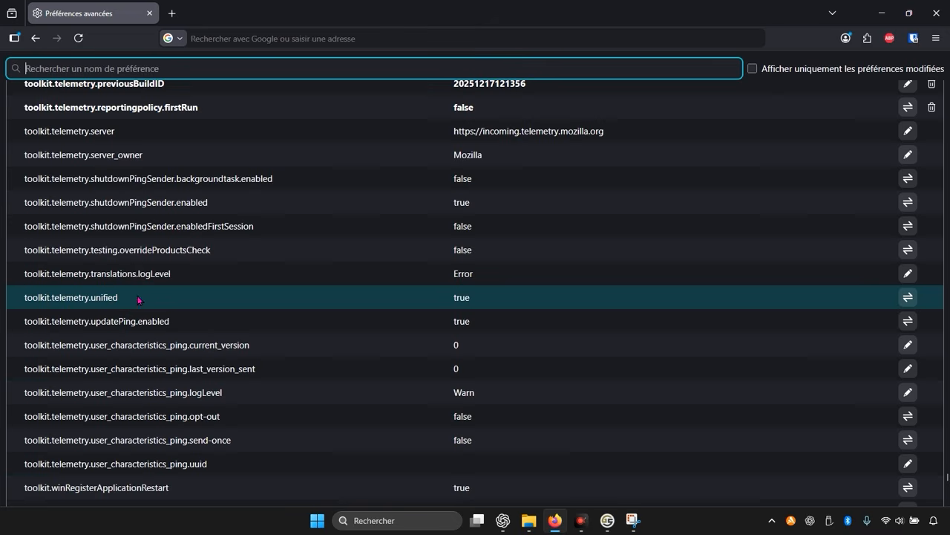
double_click(455, 301)
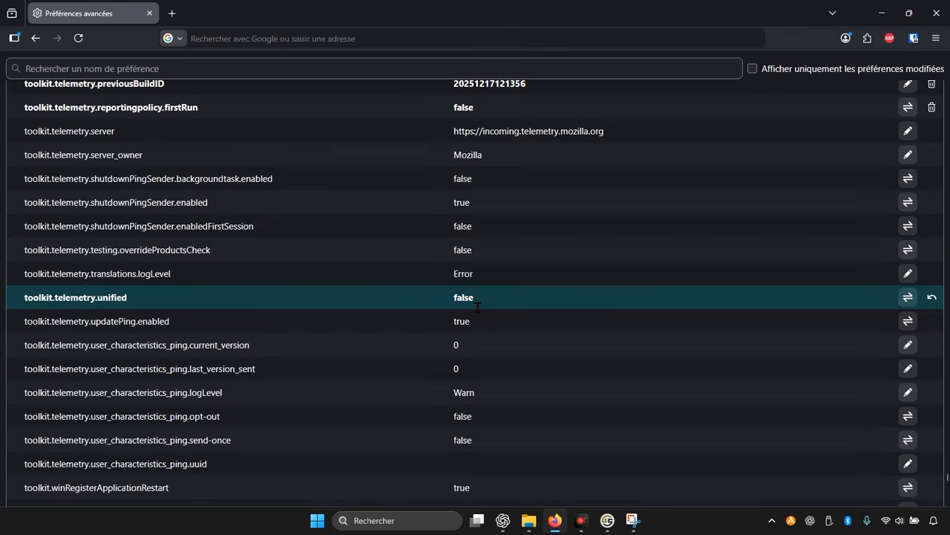
- Find the app.shield.optoutstudies.enabled preference in the full list and set it to false
scroll(475, 310, "up", 10)
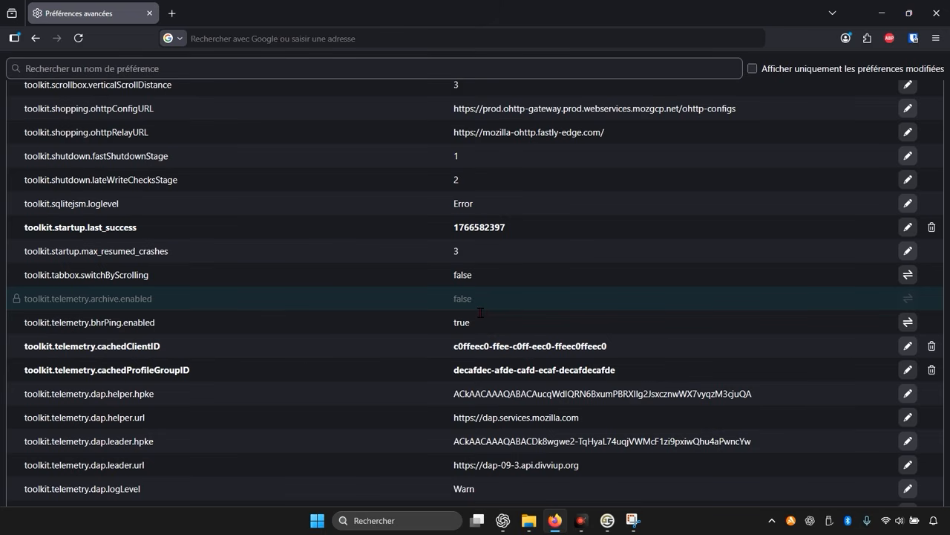
key("F12")
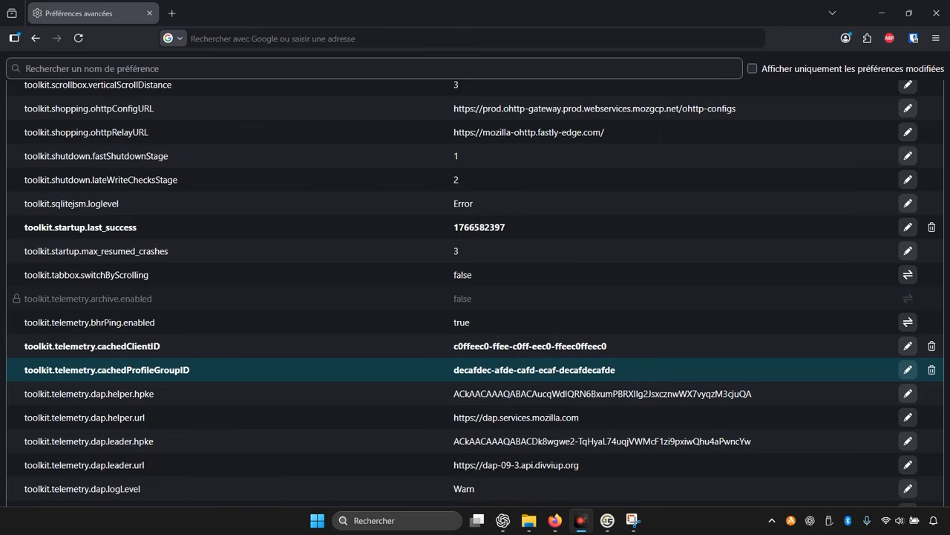
left_click(415, 349)
scroll(412, 341, "up", 4)
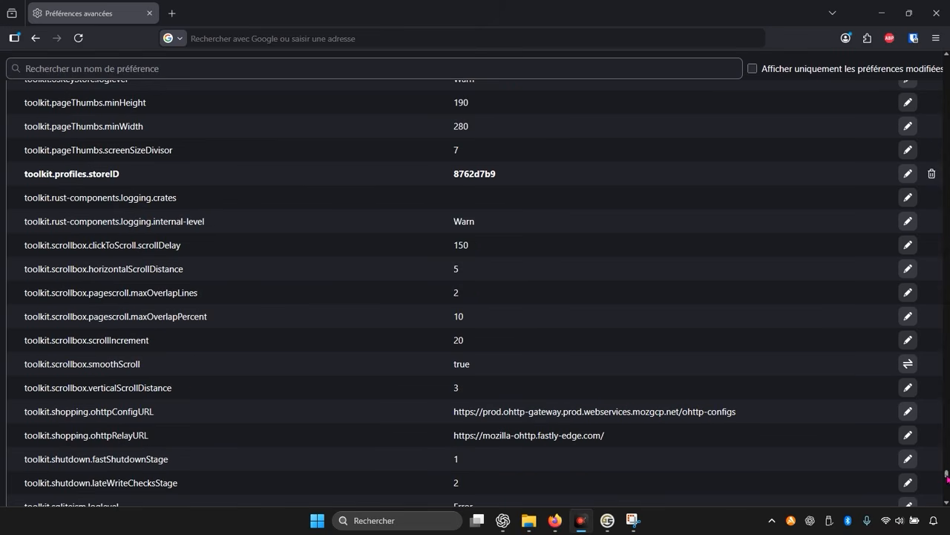
left_click_drag(945, 479, 947, 65)
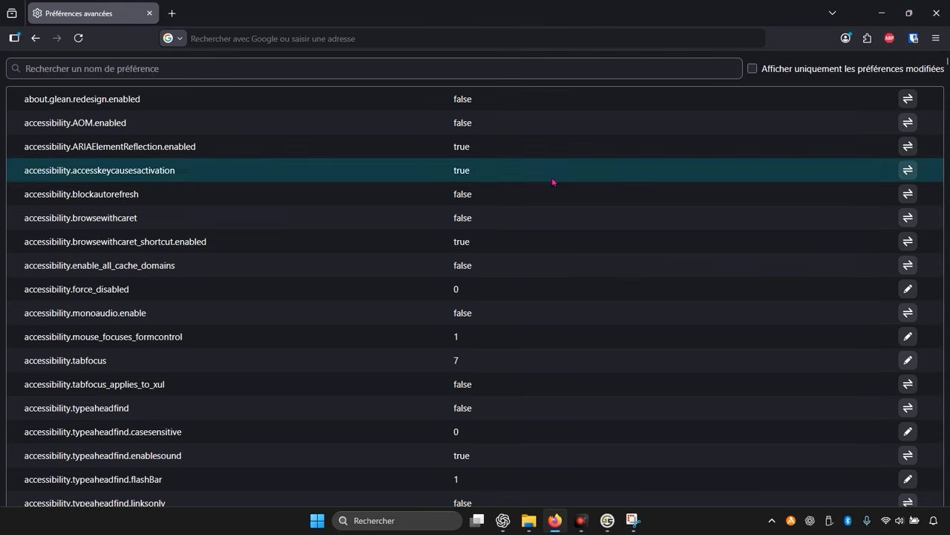
scroll(46, 296, "down", 15)
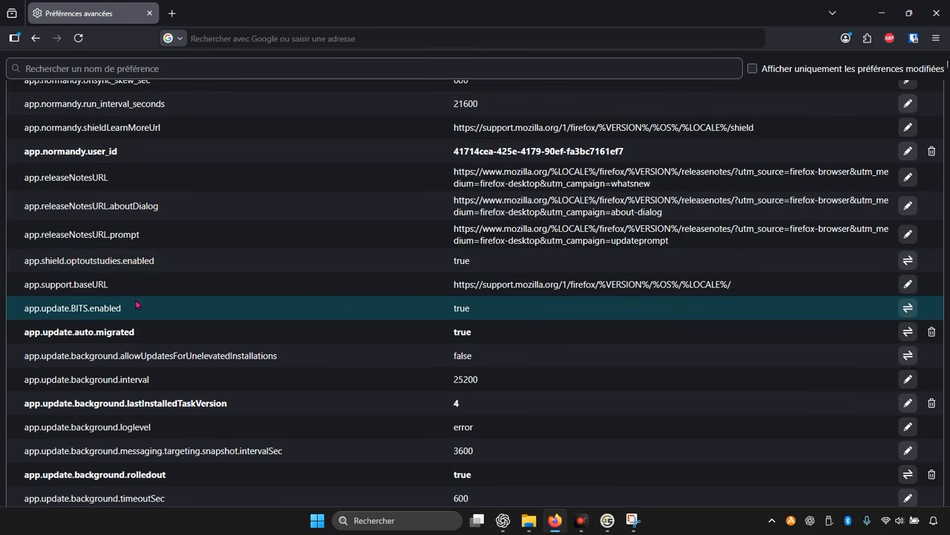
double_click(493, 266)
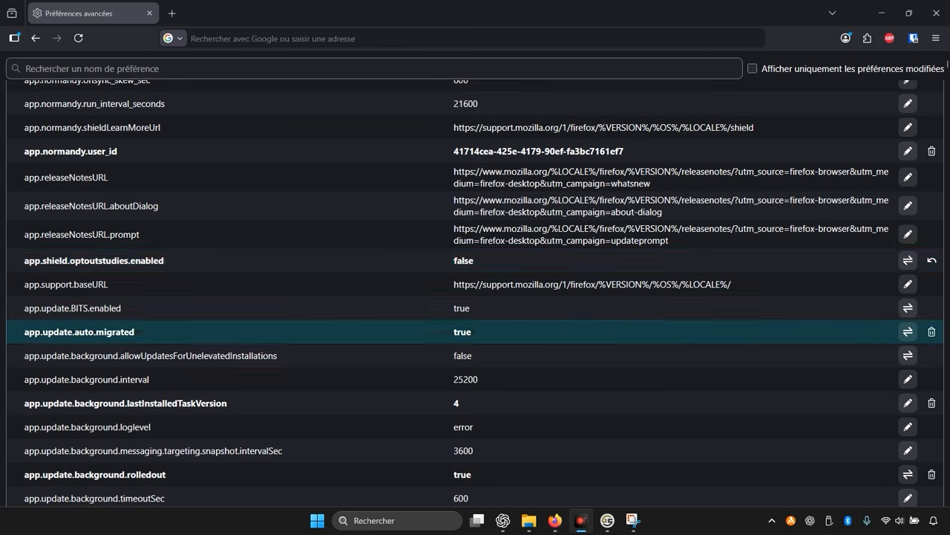
- Look through the preference list for browser.send_pings and check its value
scroll(476, 290, "down", 8)
scroll(475, 319, "down", 20)
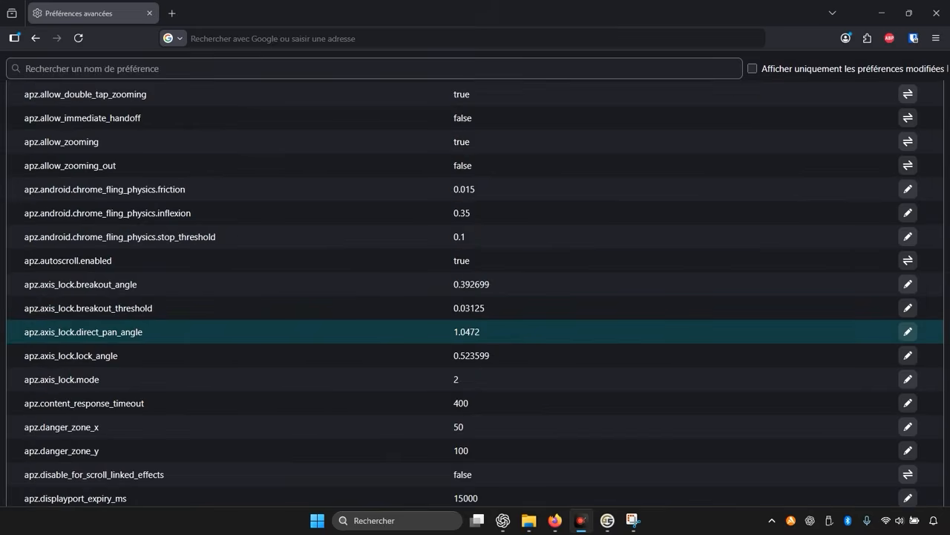
scroll(475, 319, "down", 20)
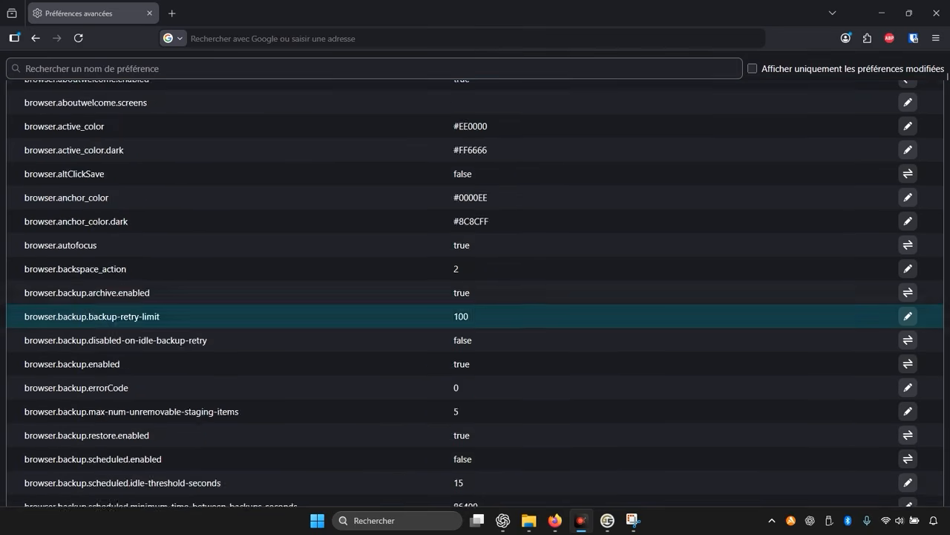
scroll(475, 323, "up", 2)
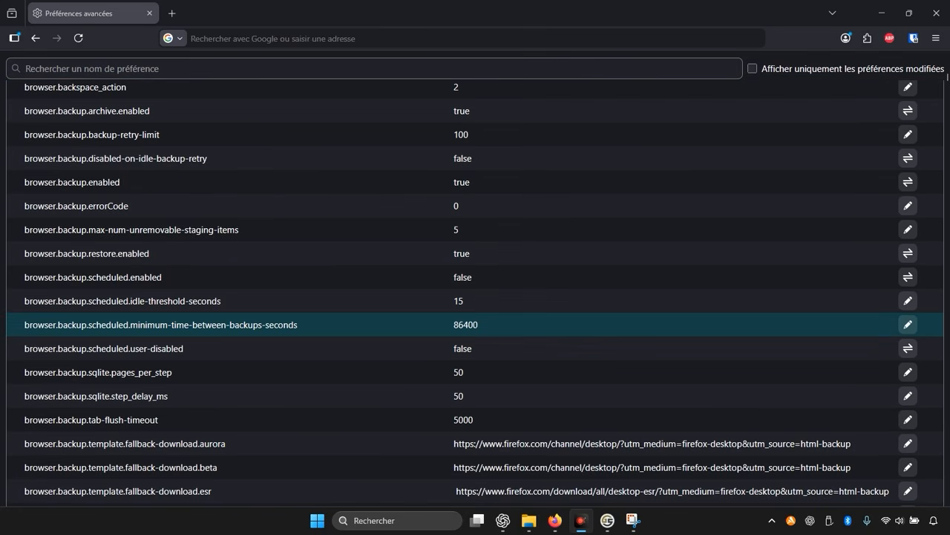
scroll(248, 331, "down", 1)
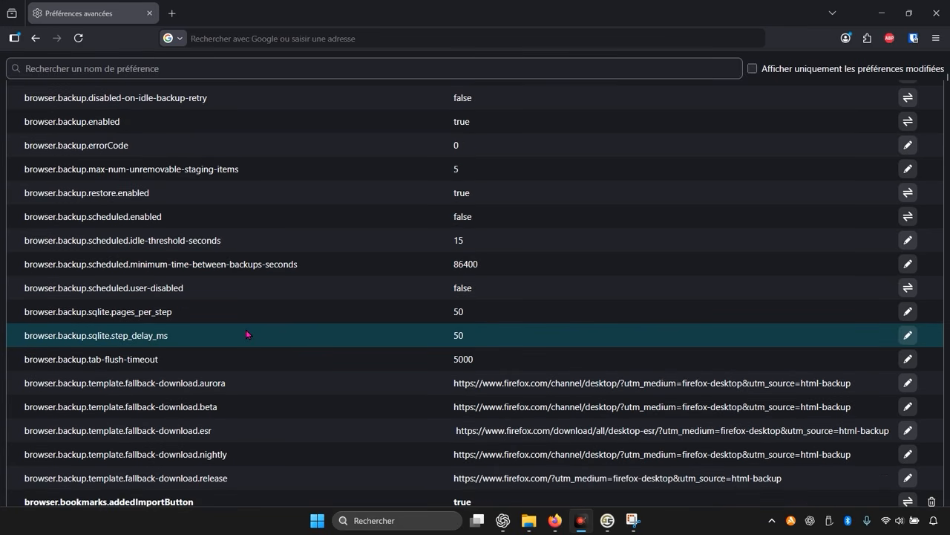
scroll(245, 328, "down", 15)
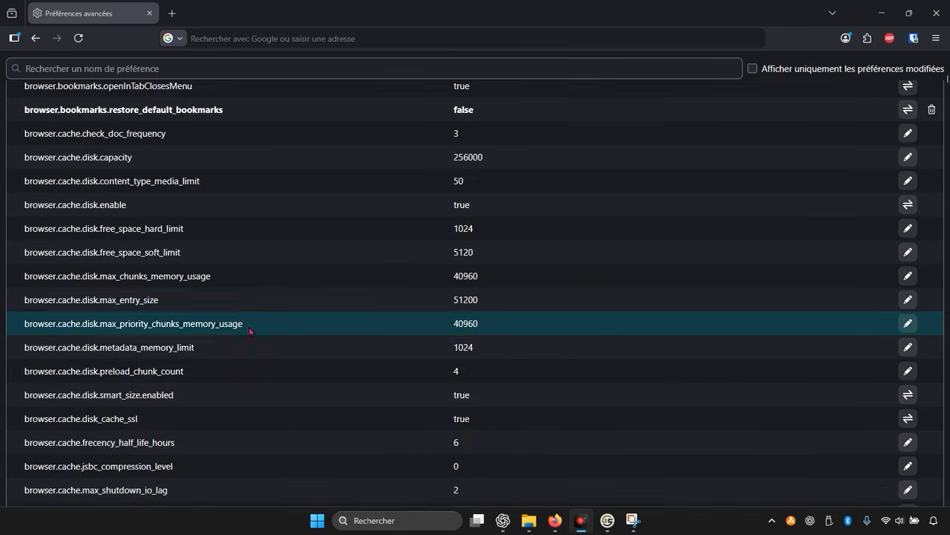
scroll(249, 332, "down", 20)
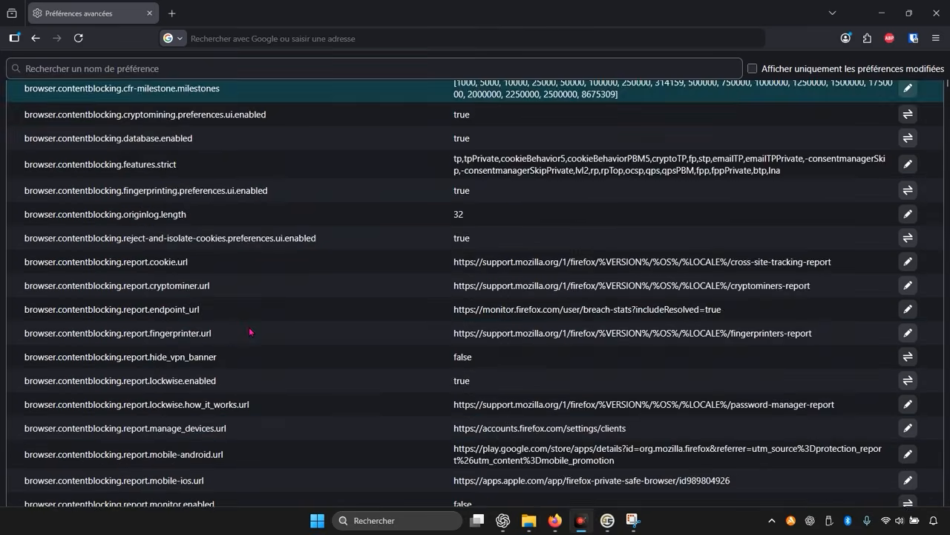
scroll(251, 331, "down", 20)
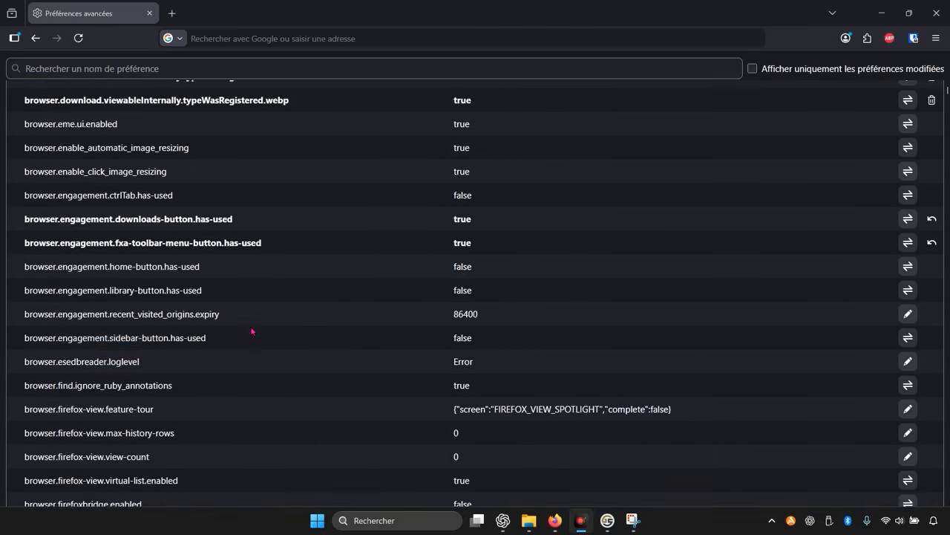
scroll(251, 331, "down", 20)
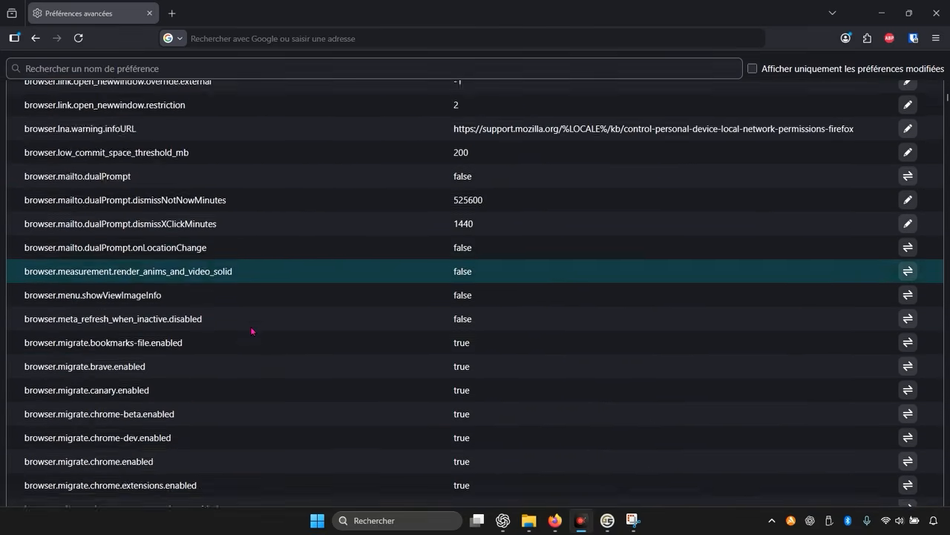
scroll(250, 331, "down", 20)
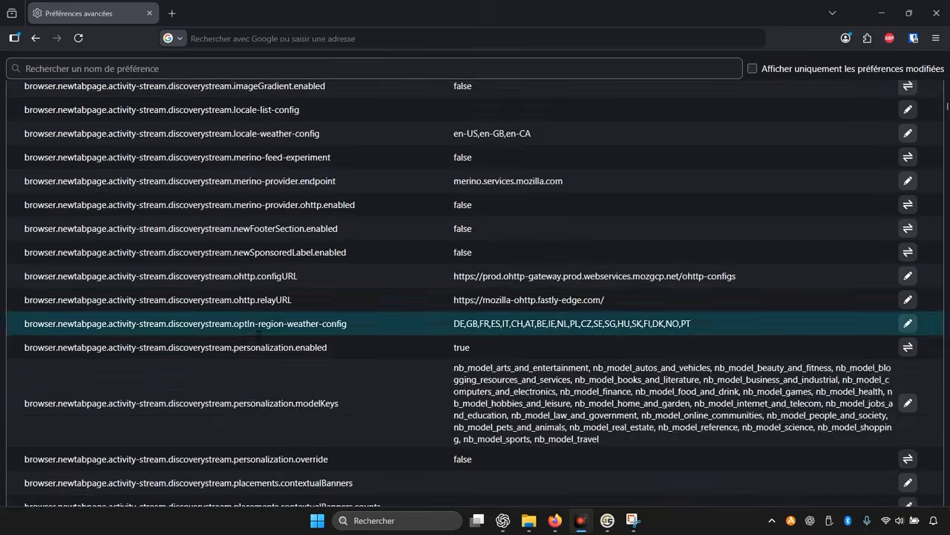
scroll(251, 331, "down", 20)
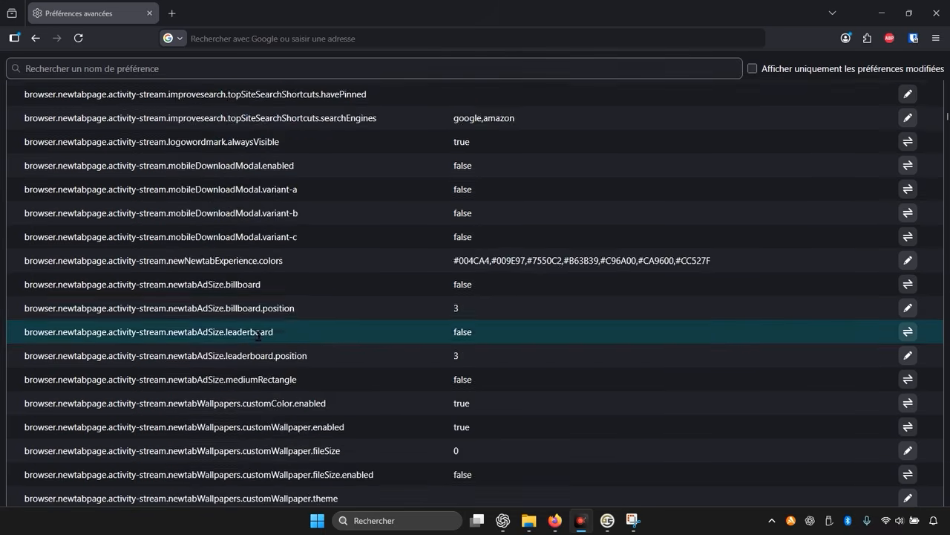
scroll(252, 342, "down", 20)
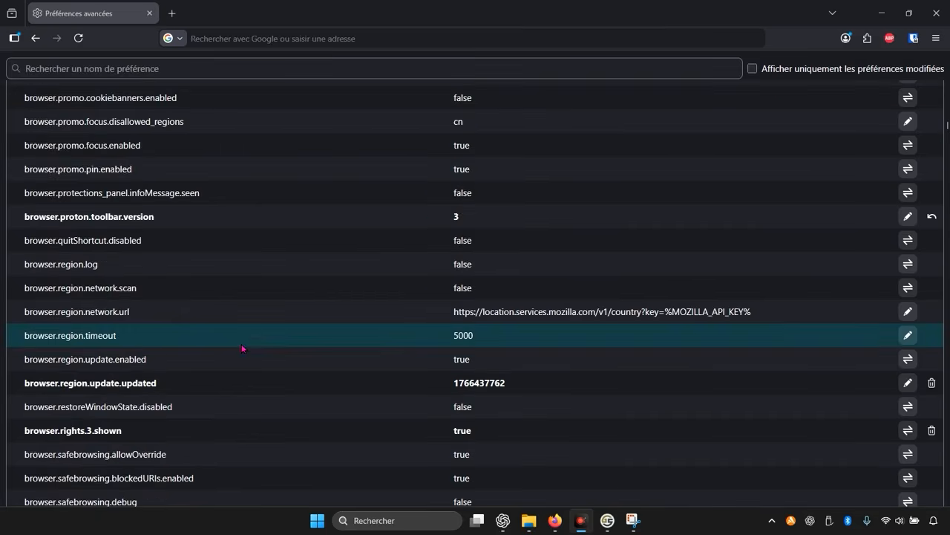
scroll(239, 351, "down", 20)
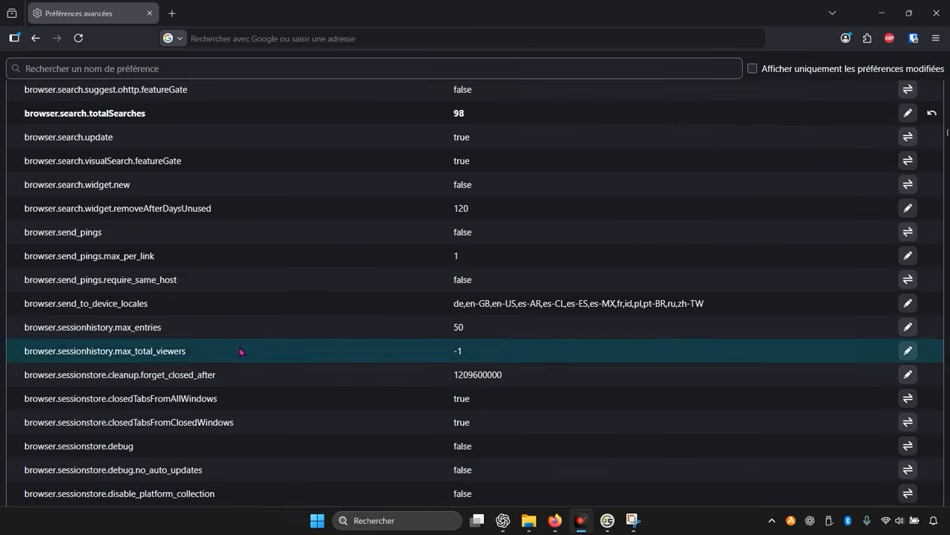
scroll(240, 362, "down", 20)
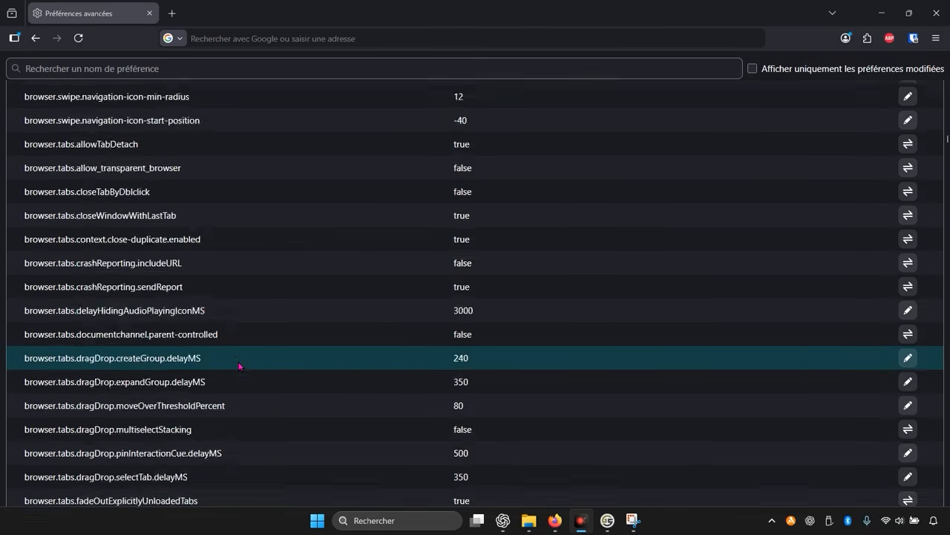
scroll(240, 365, "up", 20)
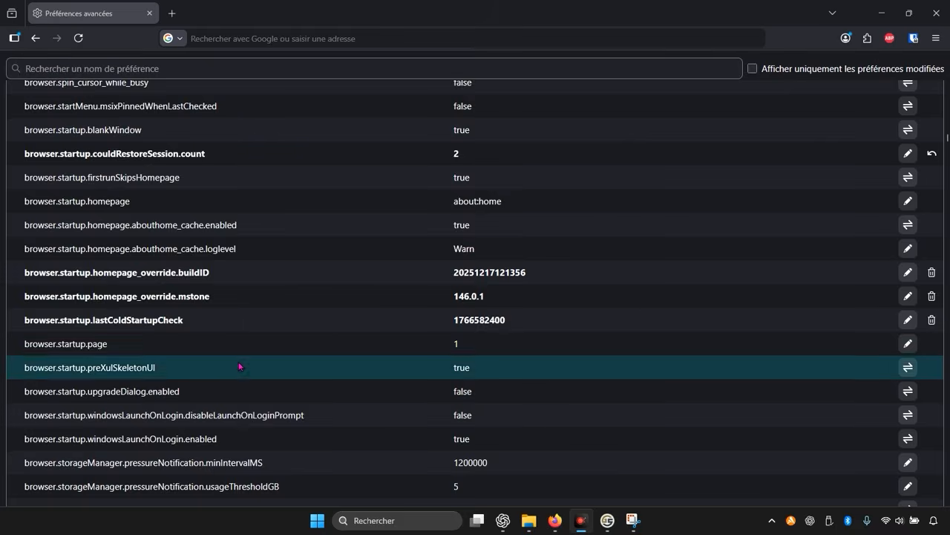
scroll(239, 365, "up", 20)
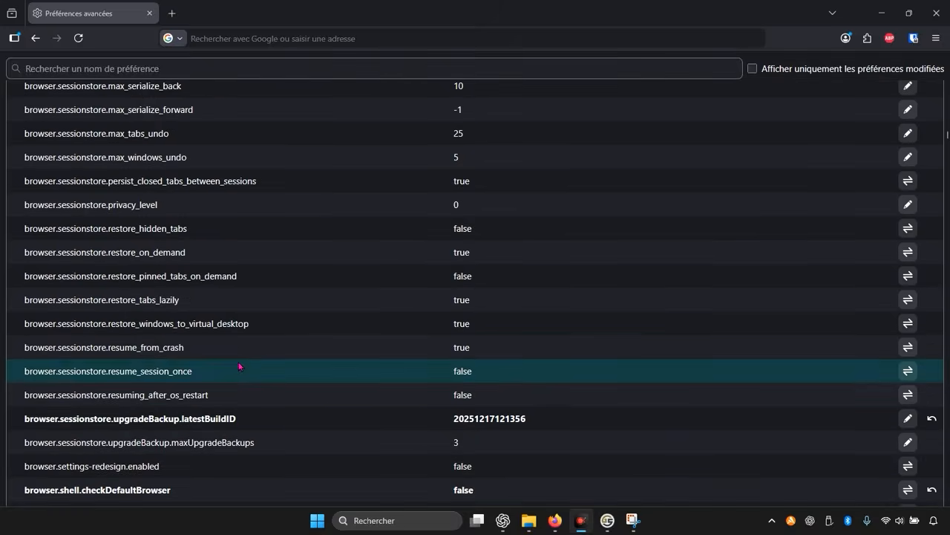
scroll(240, 366, "up", 5)
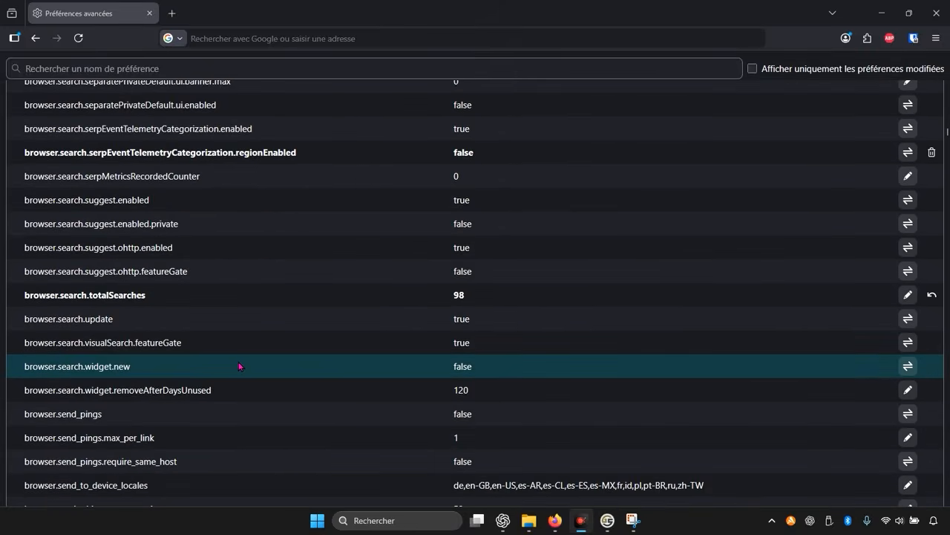
scroll(240, 365, "down", 1)
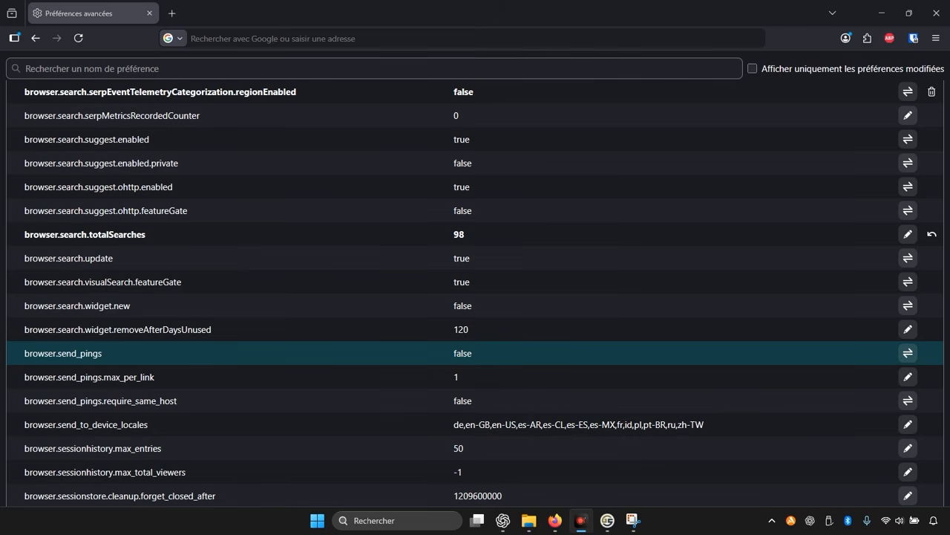
- Search the web for "ublock origin" in a new tab
key("ctrl+t")
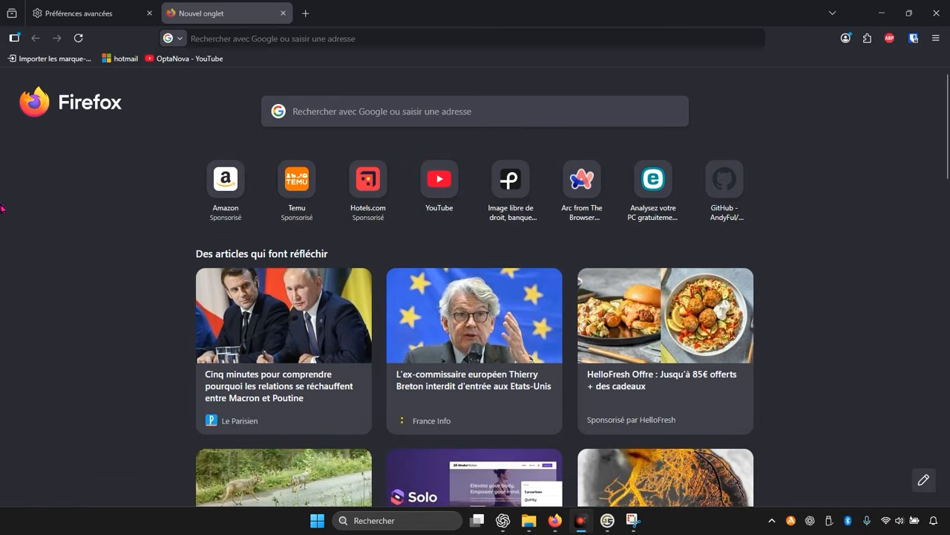
left_click(563, 41)
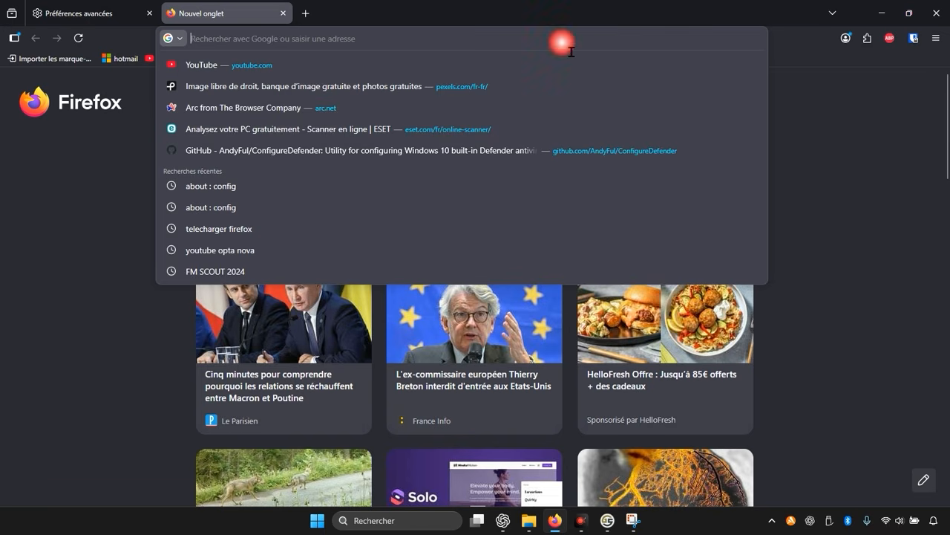
type("ublo")
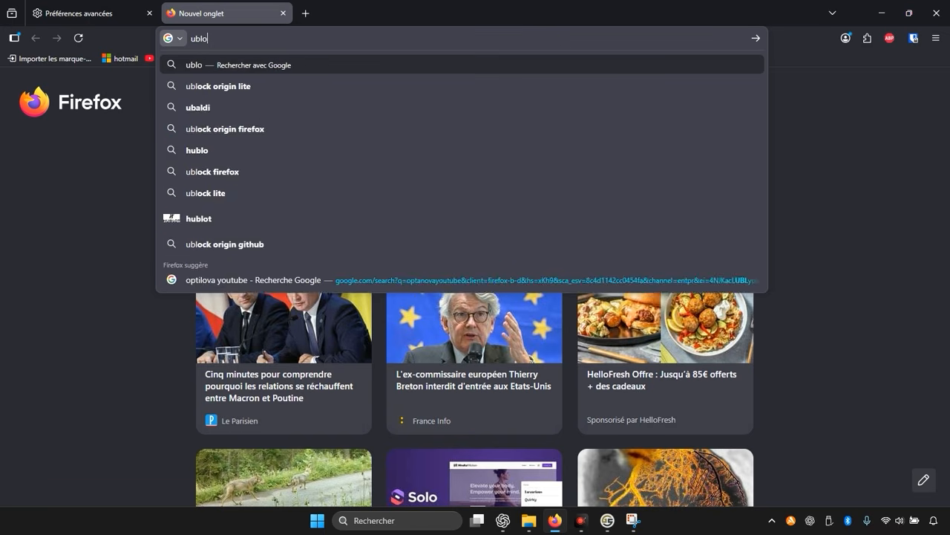
type("ck orig")
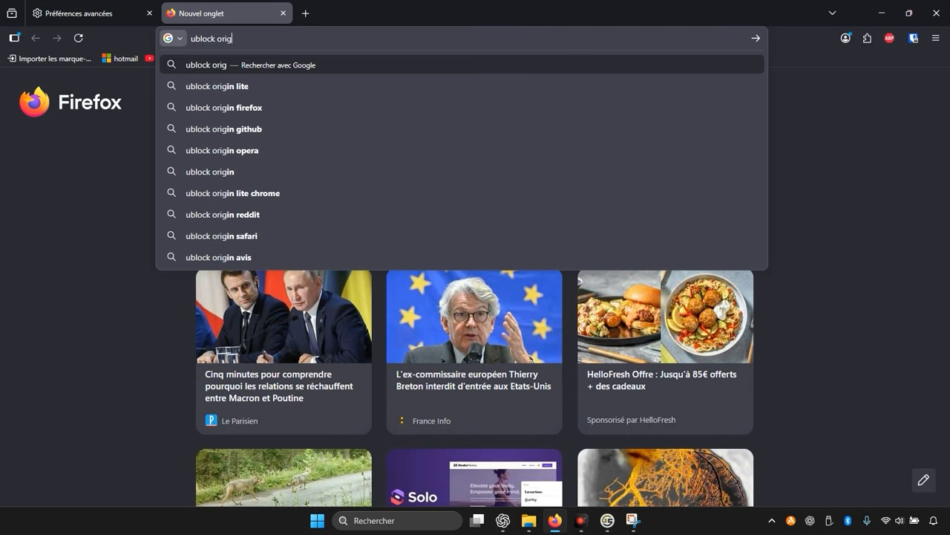
type("in")
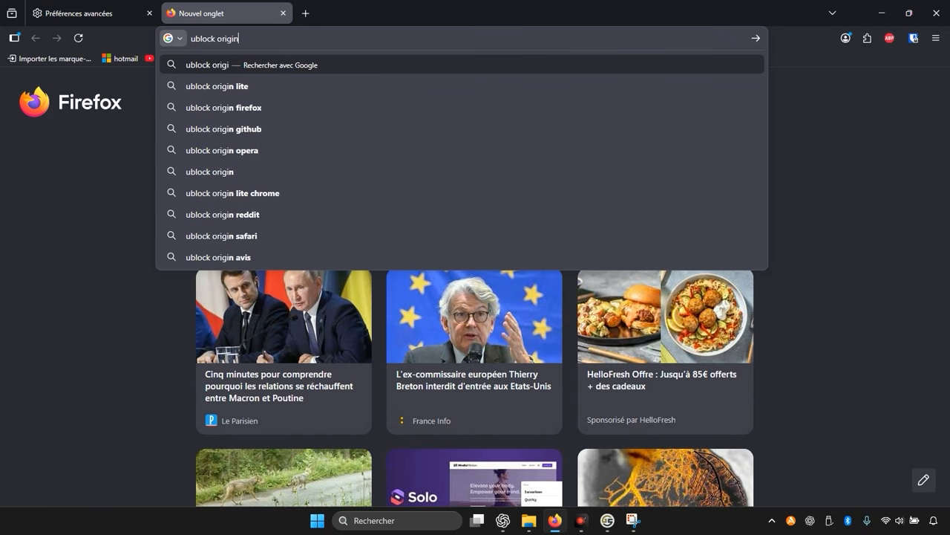
key("Return")
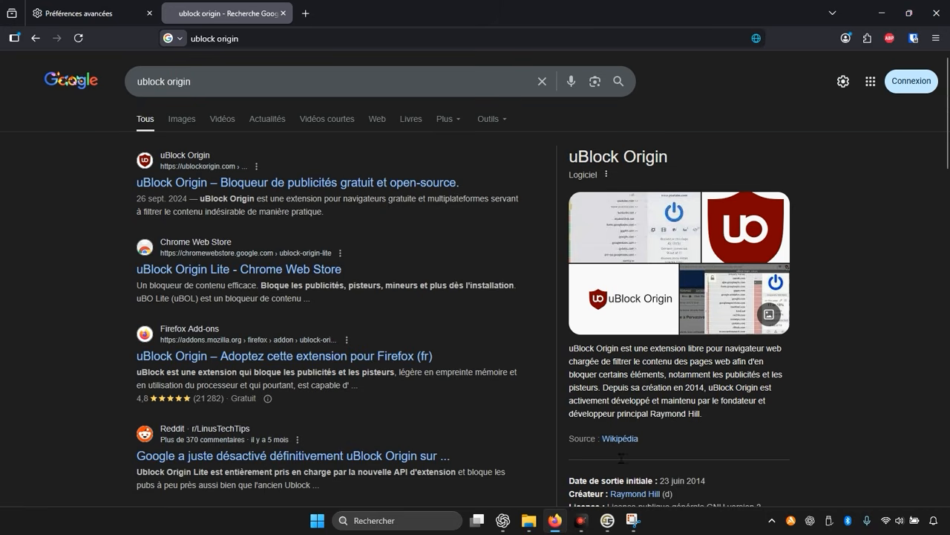
- Open the uBlock Origin website from the results and review the extensions already installed, including Adblock Plus
left_click(890, 38)
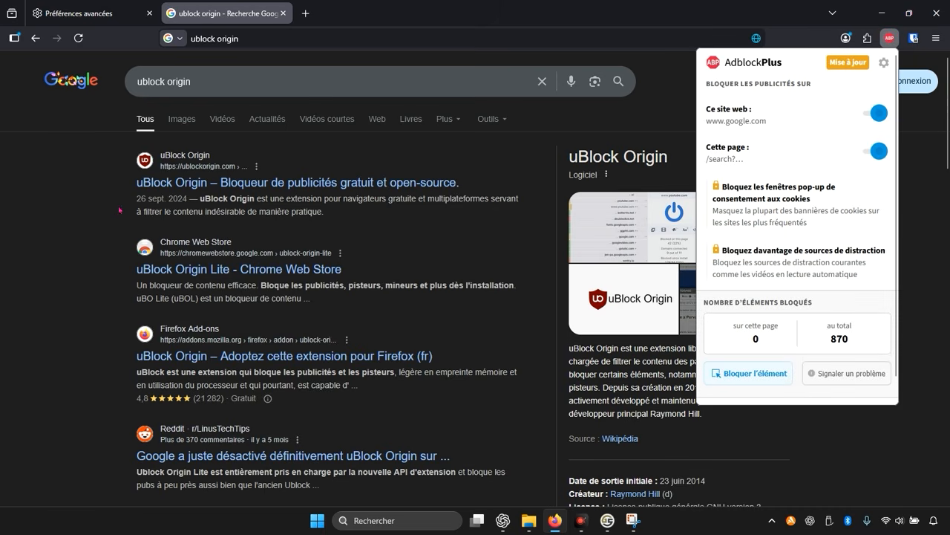
left_click(265, 188)
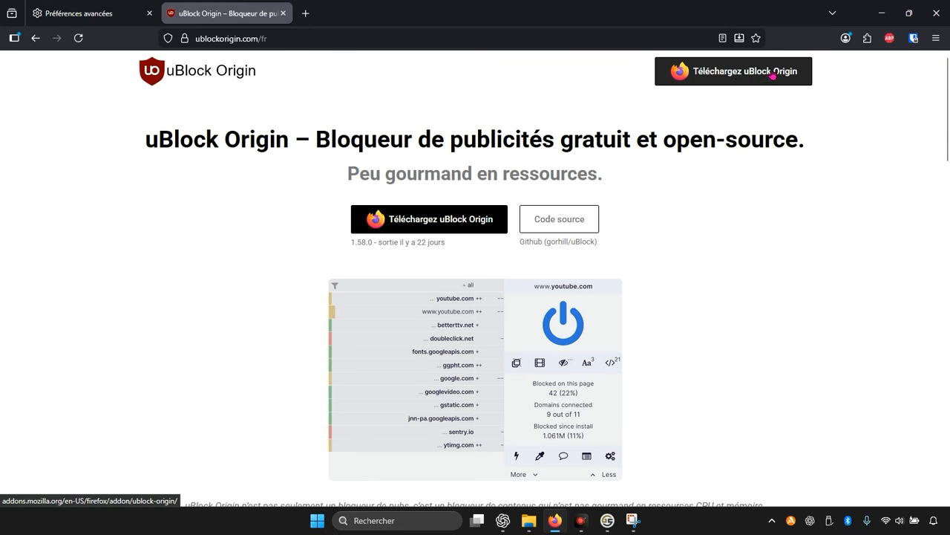
left_click(867, 38)
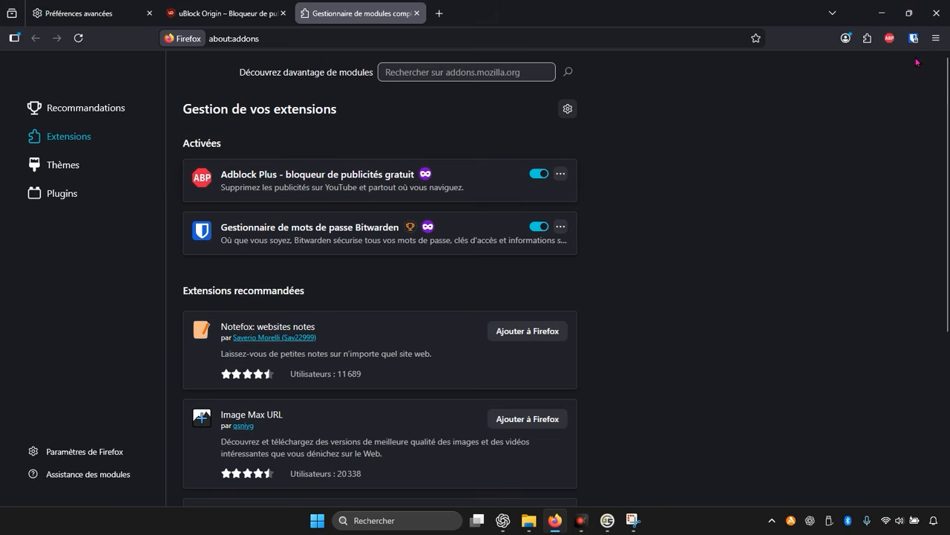
key("ctrl+shift+Tab")
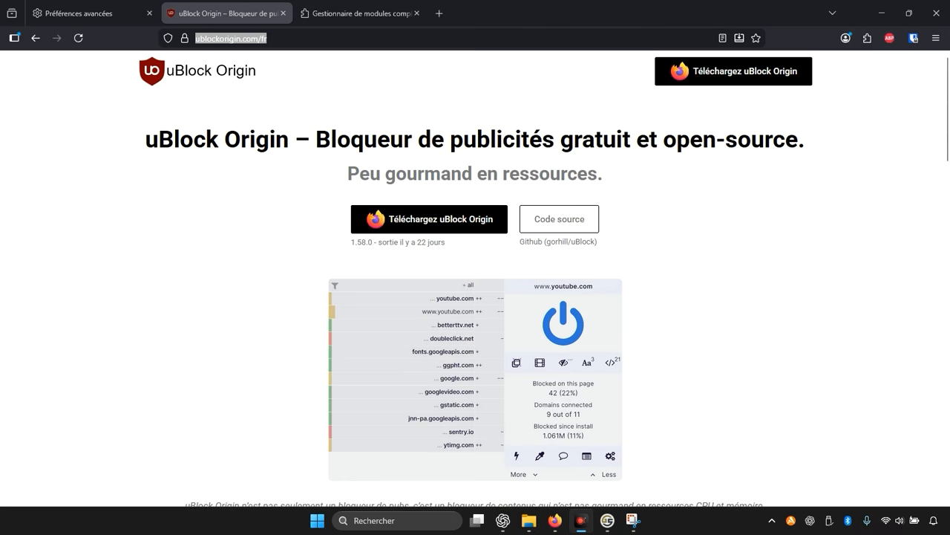
- Search the web for "localcdn firefox" in the tab showing the uBlock Origin website
left_click(313, 39)
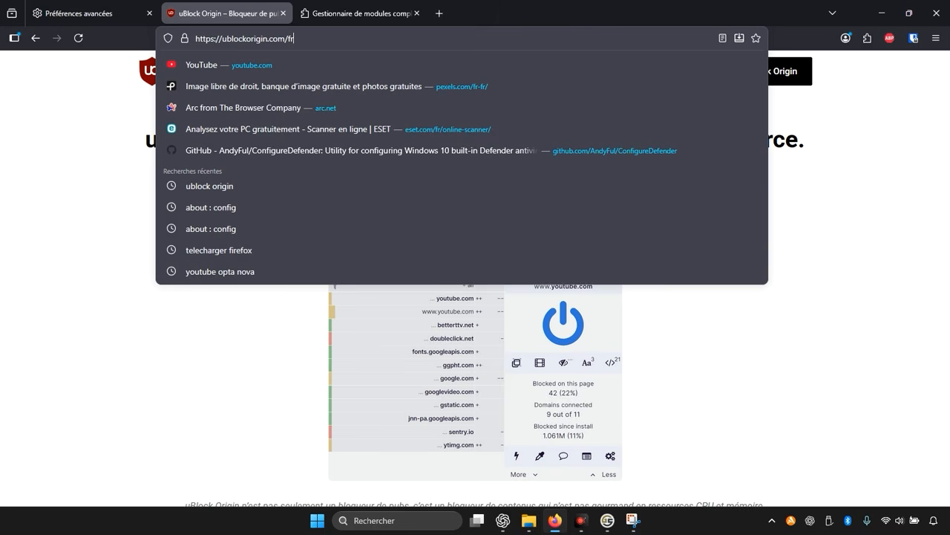
key("ctrl+a")
type("loca")
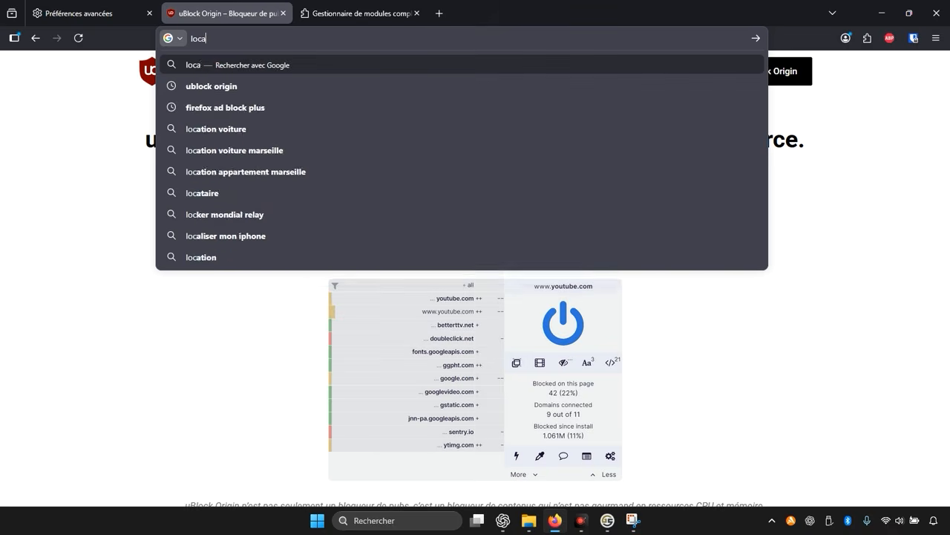
type("lce")
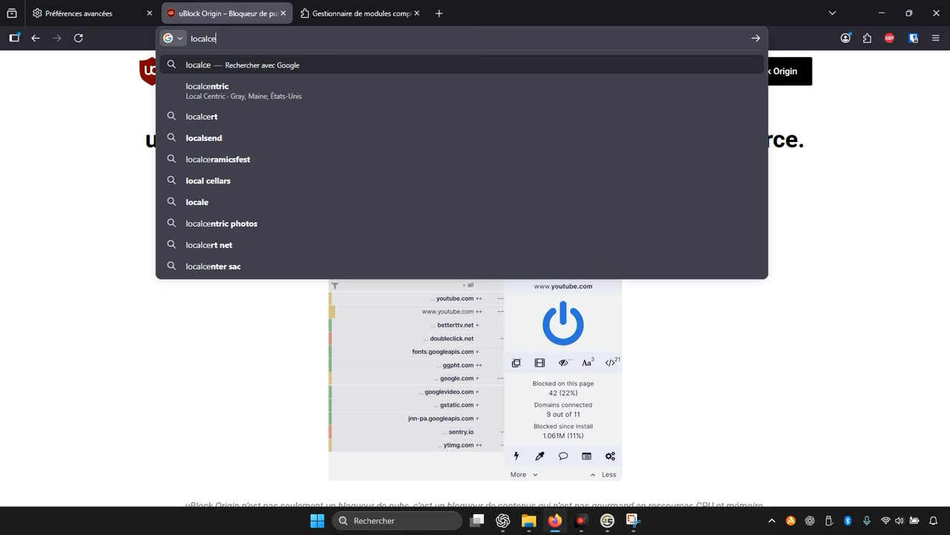
key("BackSpace")
type("d")
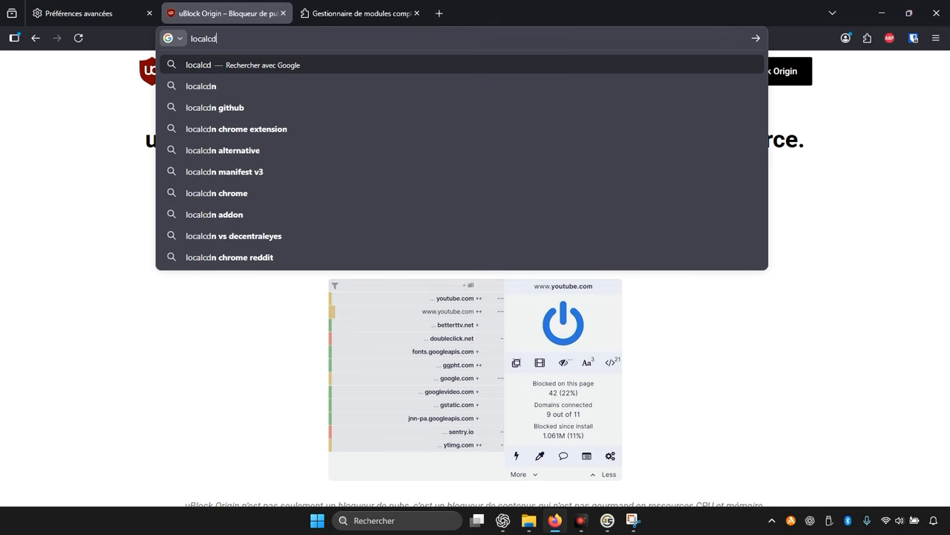
type("n firefo")
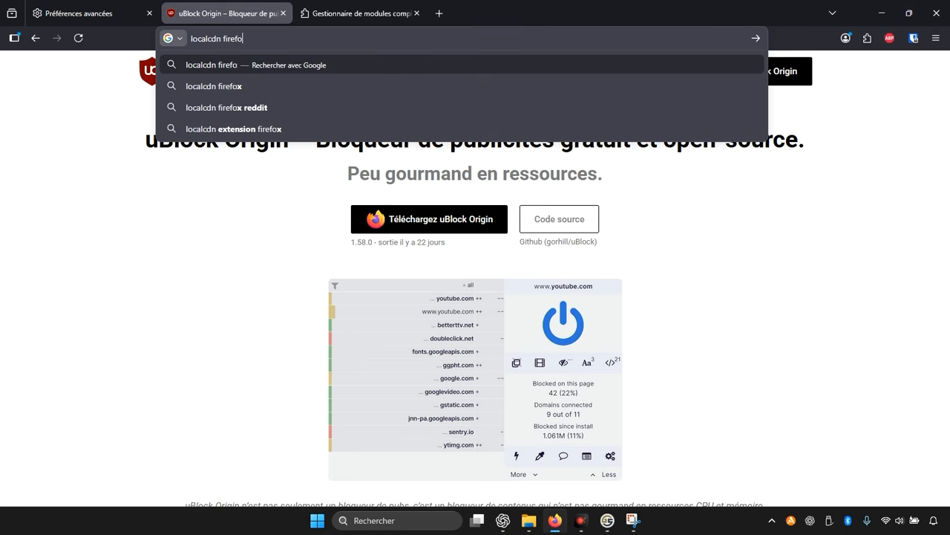
type("x")
key("Return")
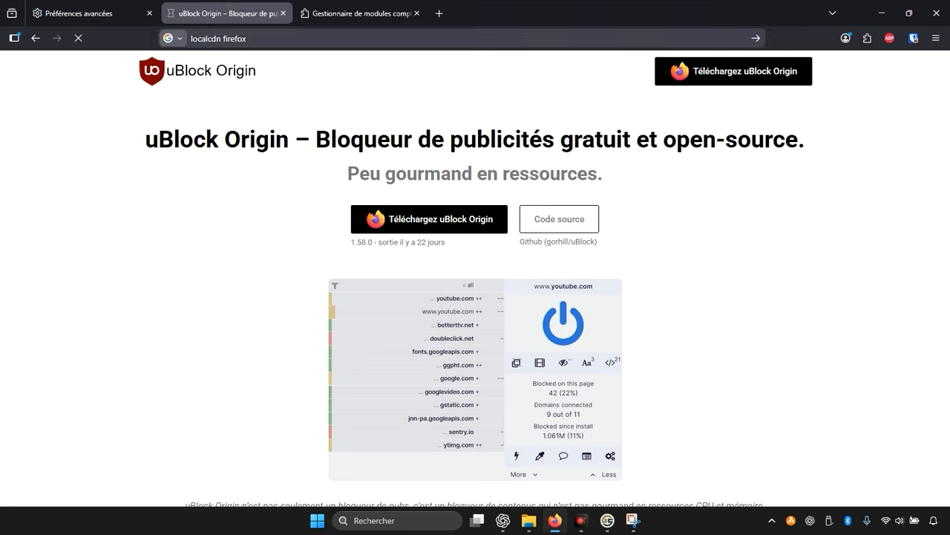
- Install the LocalCDN extension from its Firefox Add-ons page, allowing it to run in private windows
left_click(191, 184)
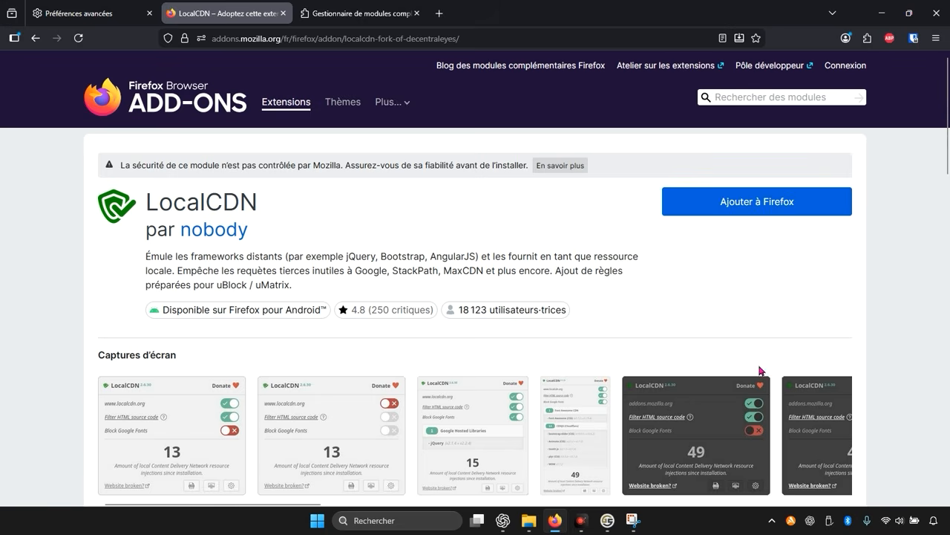
left_click(730, 215)
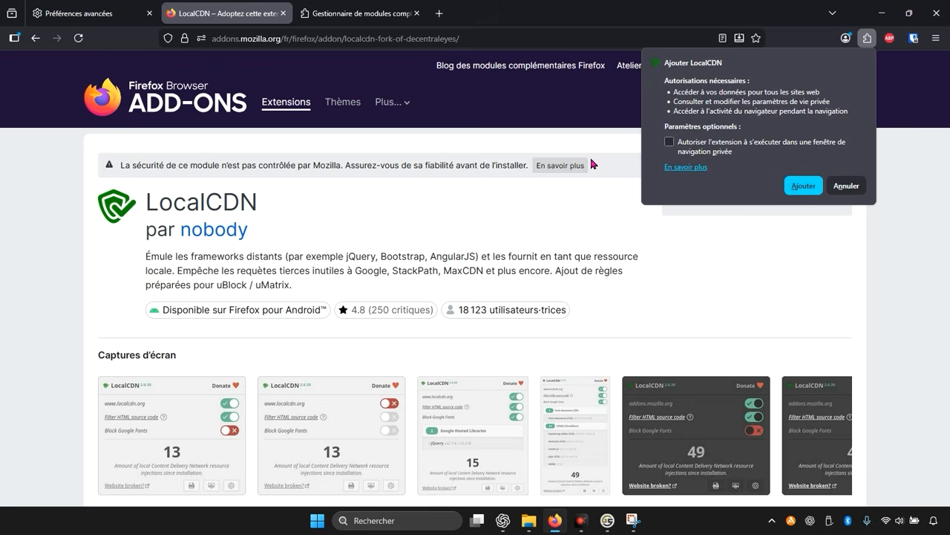
left_click(712, 150)
left_click(795, 185)
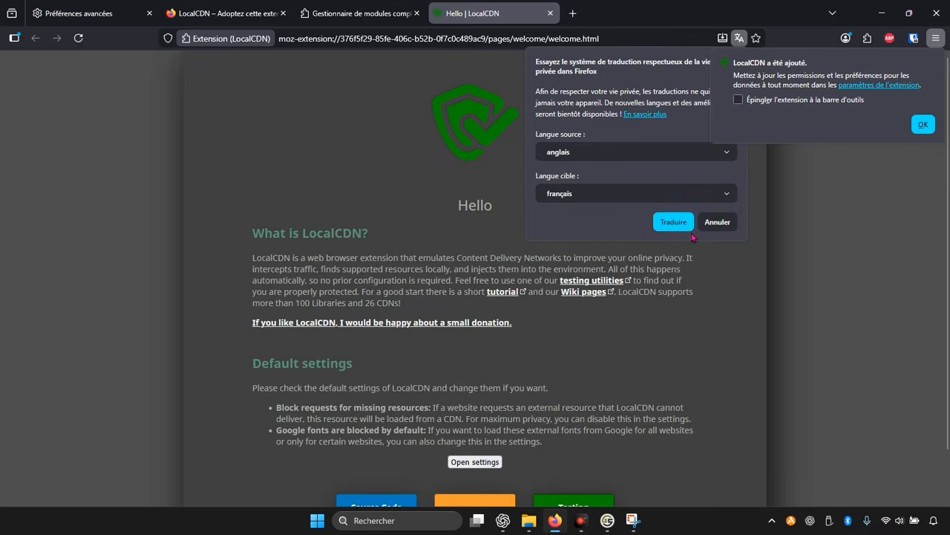
- Dismiss the translation offer on the LocalCDN welcome page and pin the LocalCDN extension to the toolbar
left_click(718, 221)
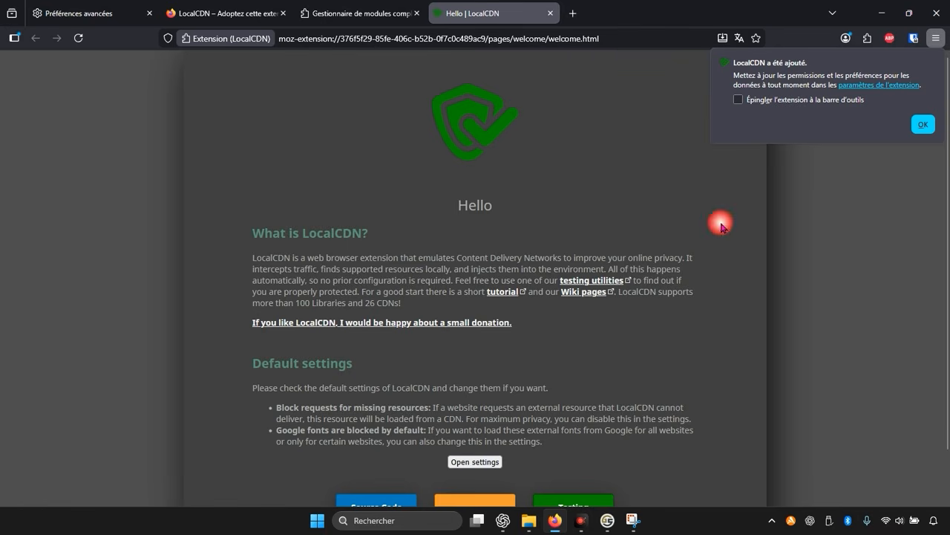
scroll(448, 290, "down", 1)
scroll(448, 290, "up", 1)
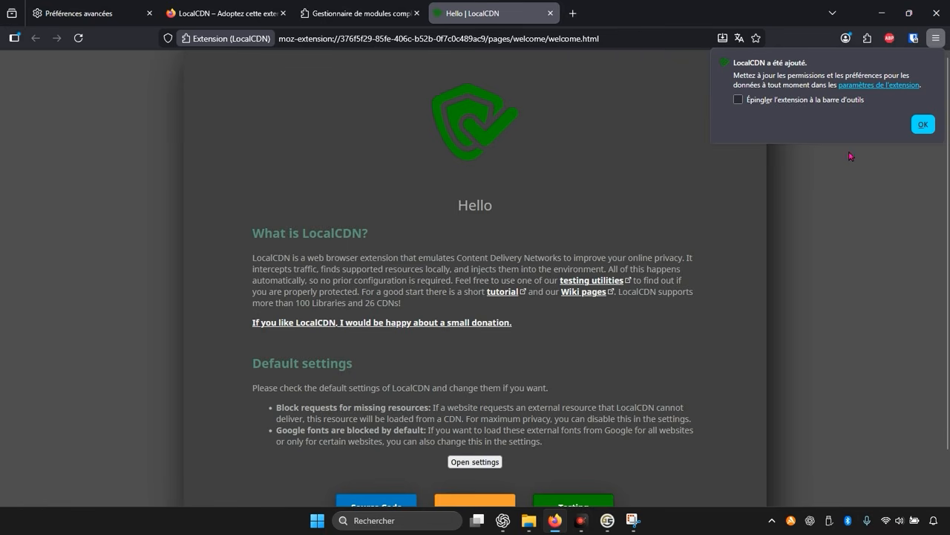
left_click(836, 101)
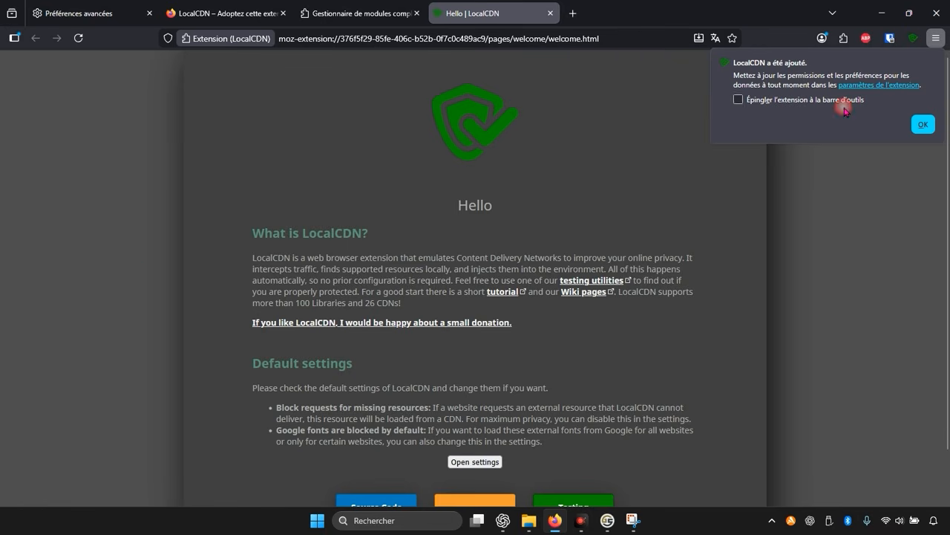
left_click(923, 124)
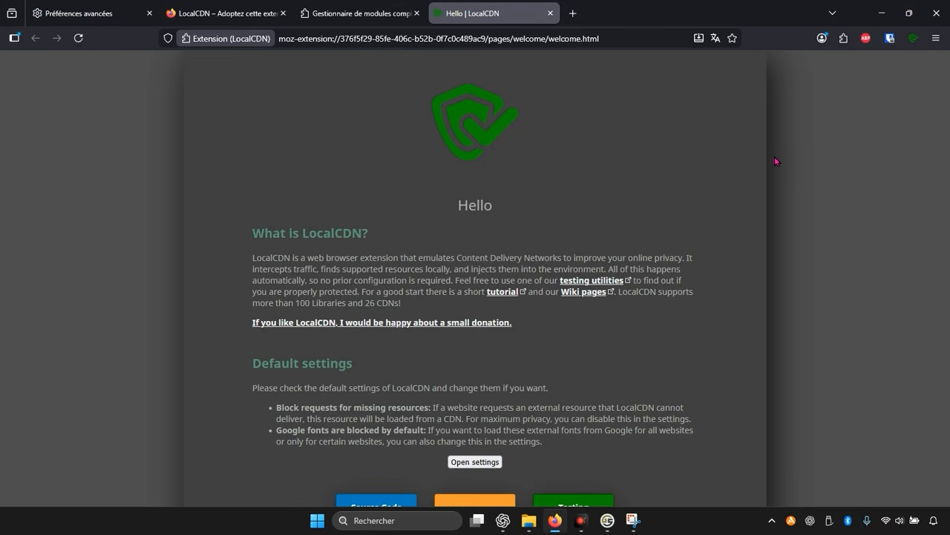
key("F12")
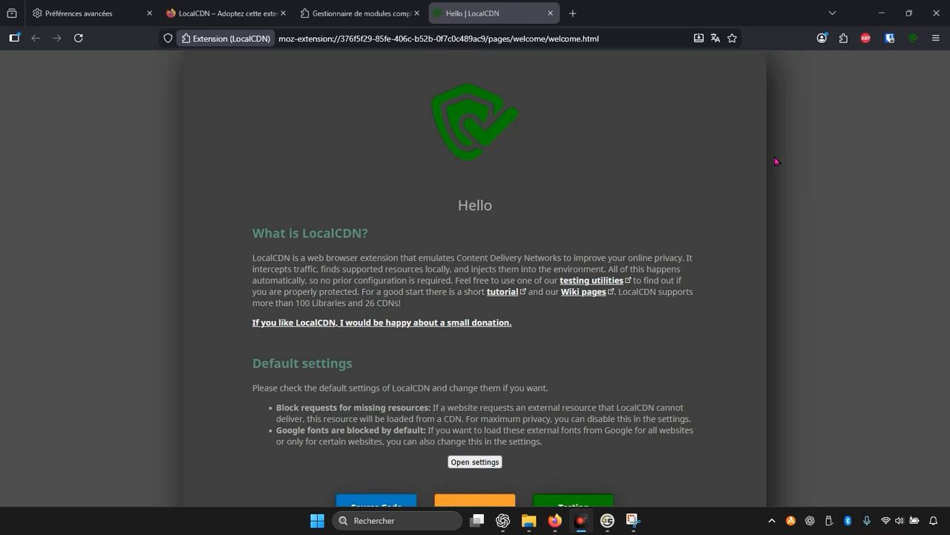
- Search the web for "canvasblocker" in the tab showing the LocalCDN welcome page
left_click(397, 44)
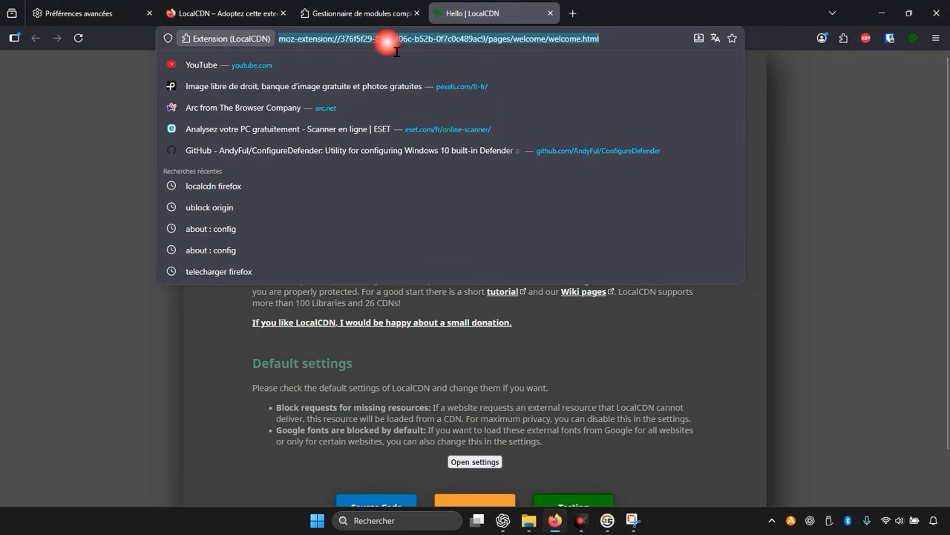
type("can")
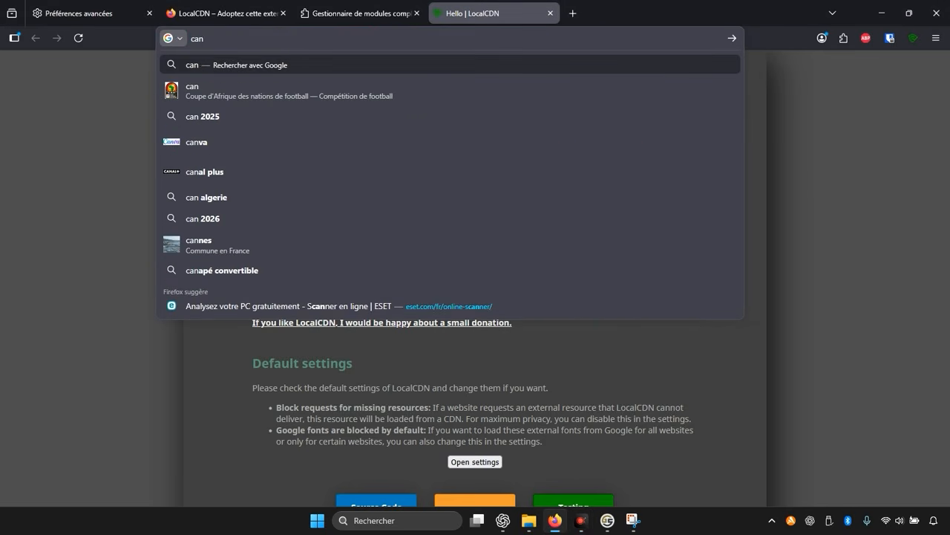
type("vasblo")
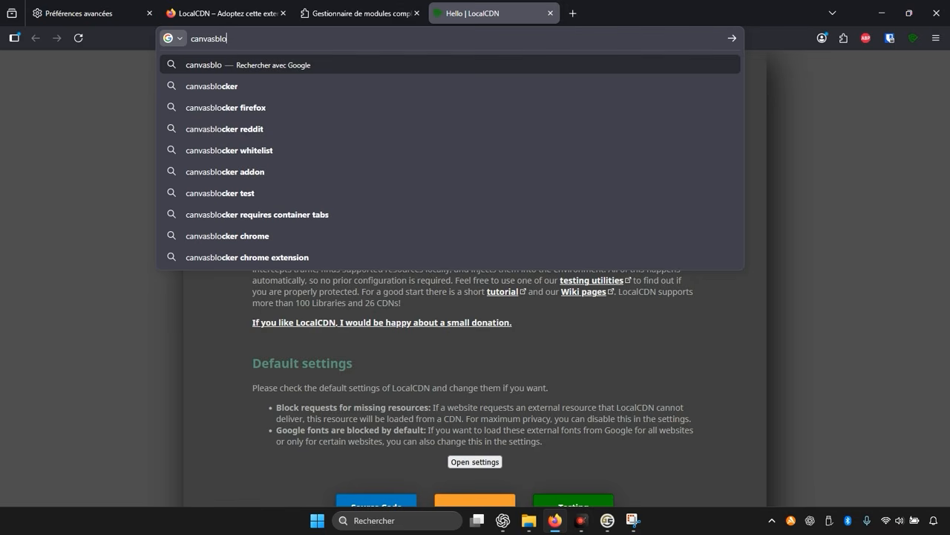
type("cker")
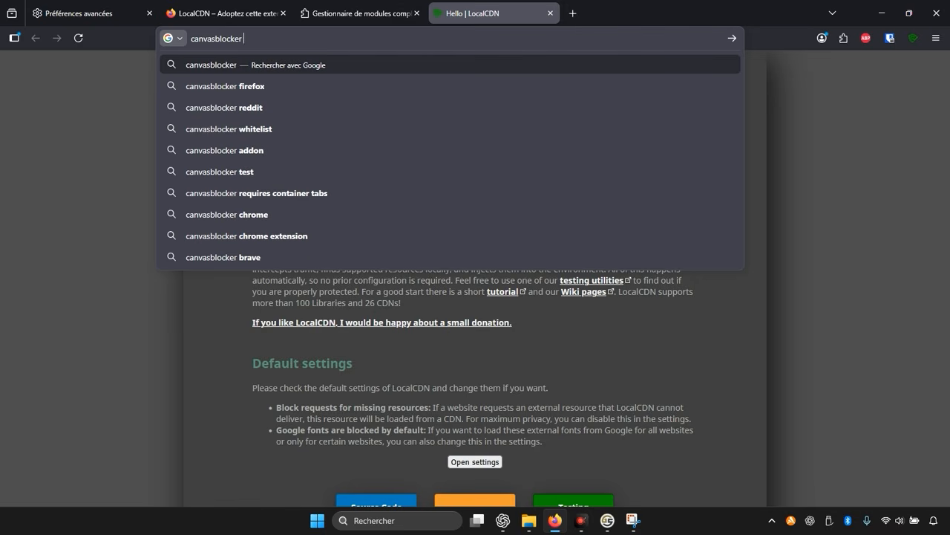
key("Return")
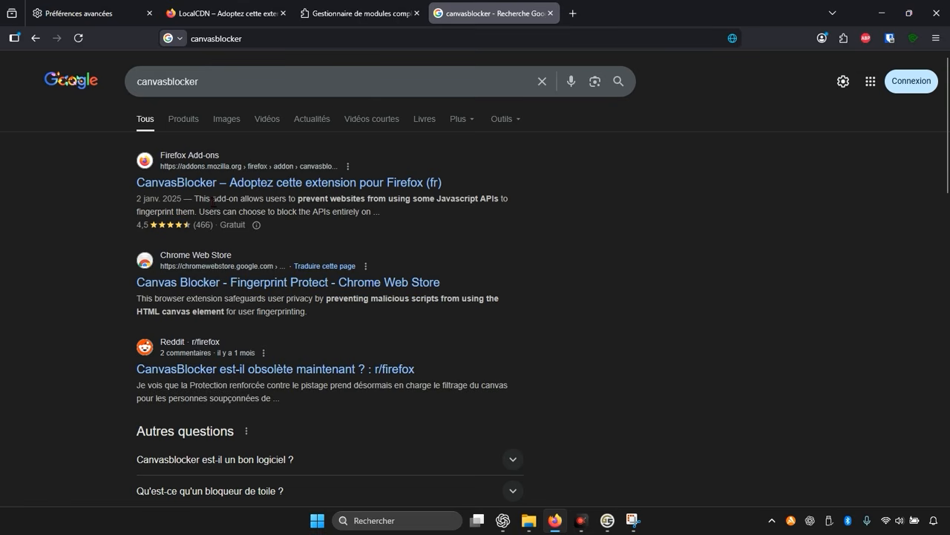
- Install the CanvasBlocker extension from its Firefox Add-ons page and pin it to the toolbar
left_click(377, 184)
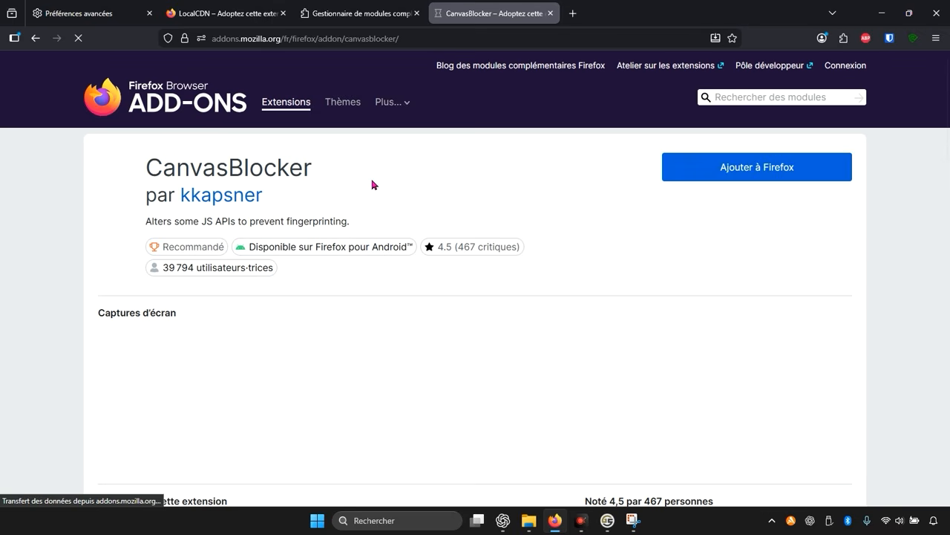
left_click(750, 172)
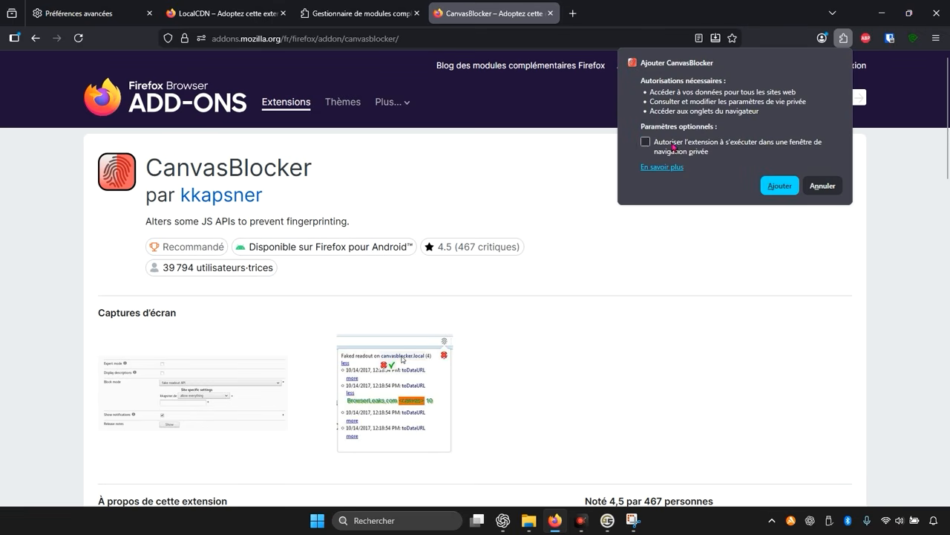
left_click(780, 186)
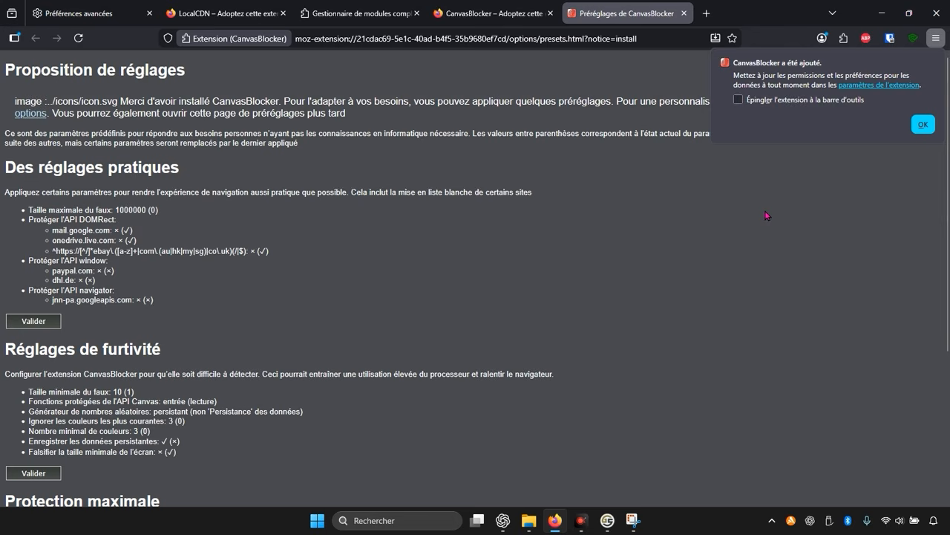
left_click(783, 100)
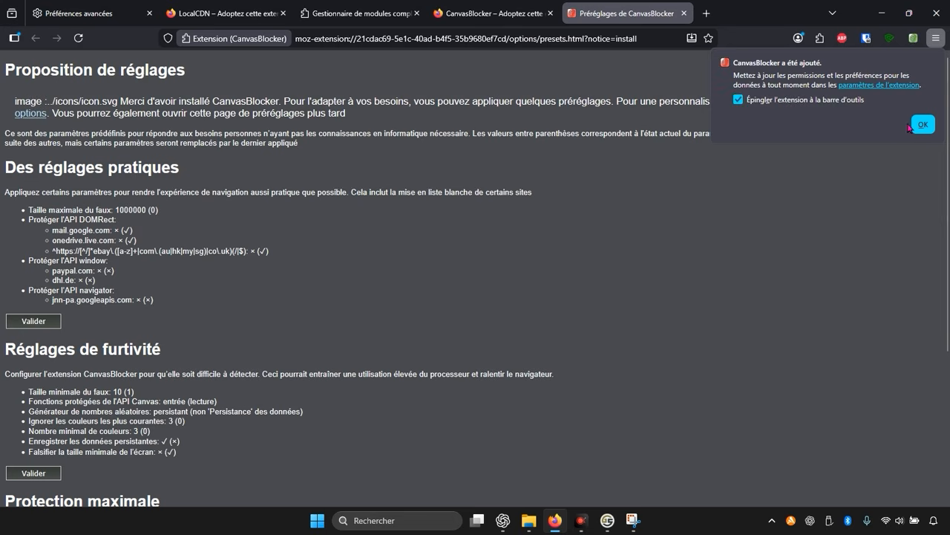
left_click(913, 125)
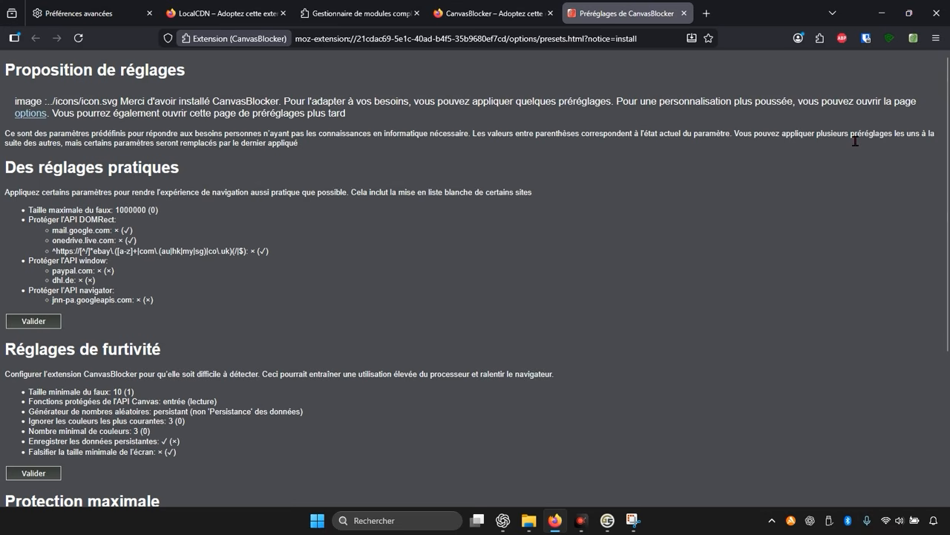
key("F12")
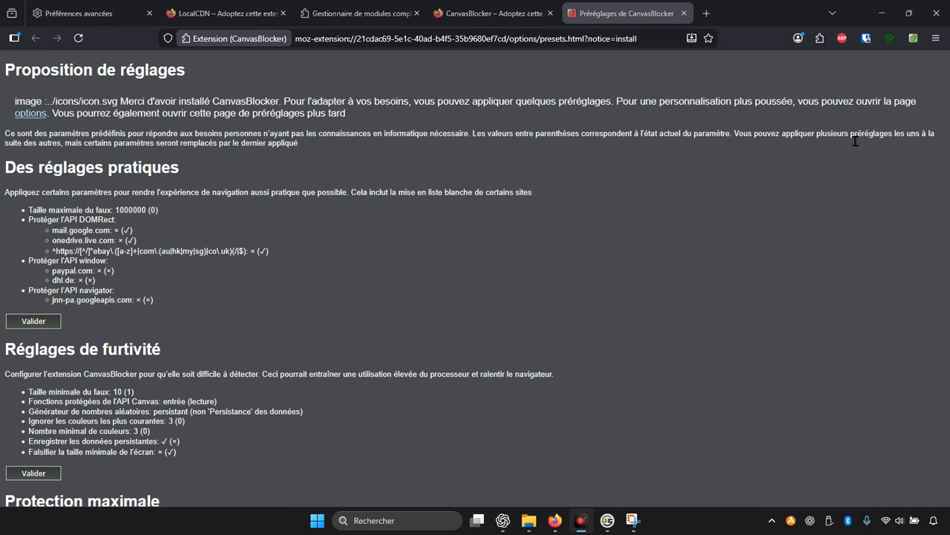